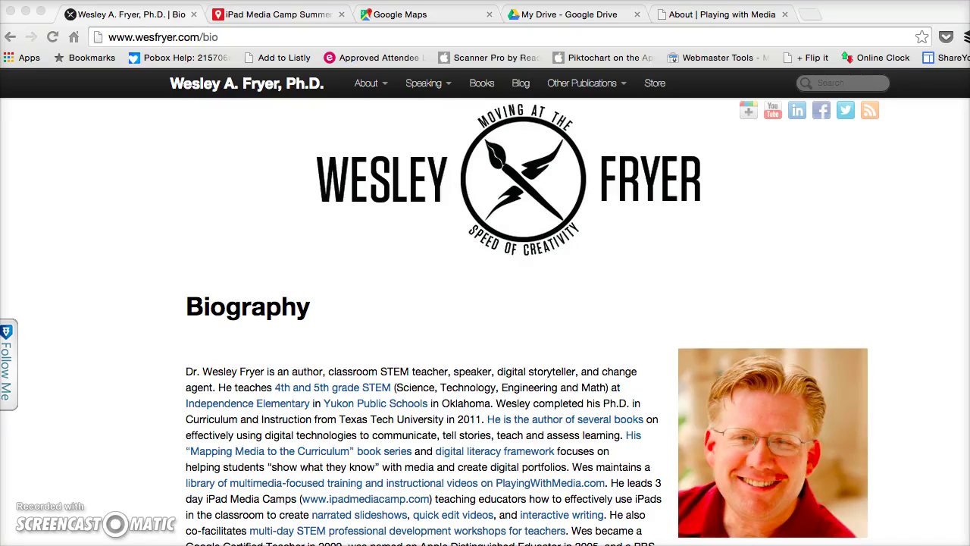
Zoom the iPad Media Camp map to the central states and show a Kansas participant's survey answers.
click(256, 17)
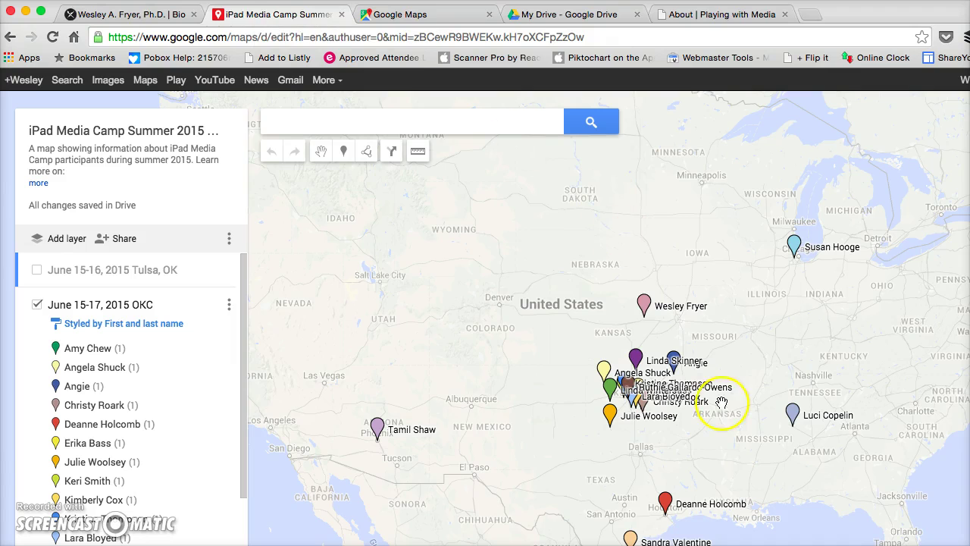
double_click(742, 372)
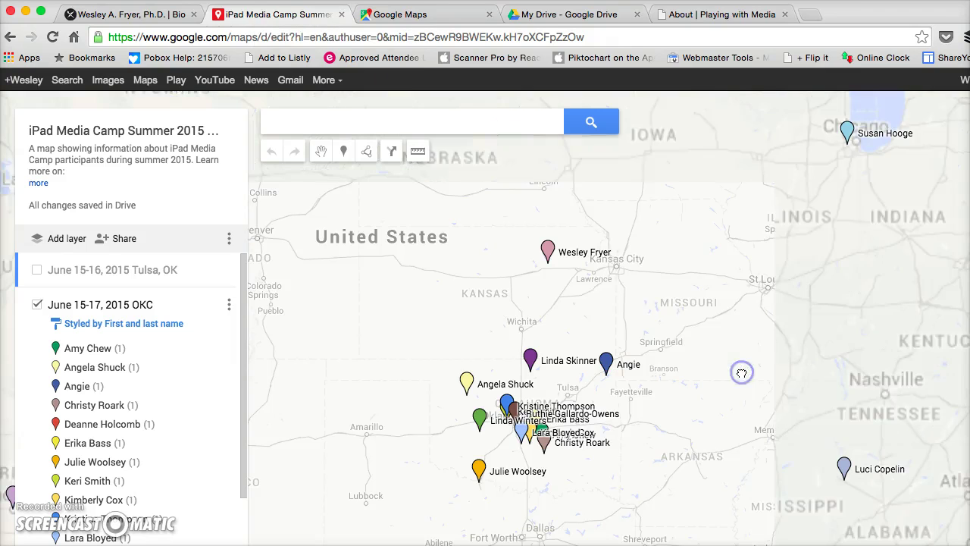
click(549, 255)
click(550, 502)
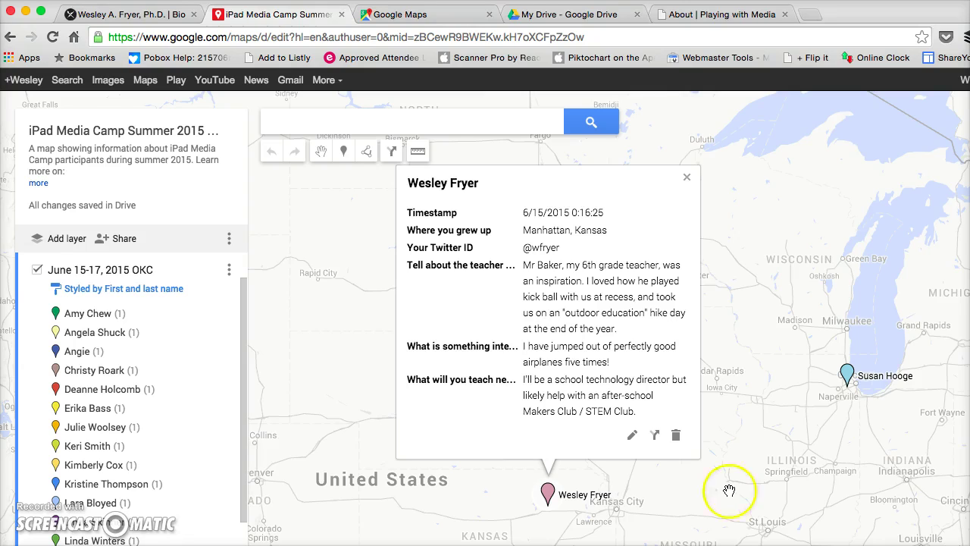
Create a new blank Google Form from Google Drive's New > More menu.
click(545, 18)
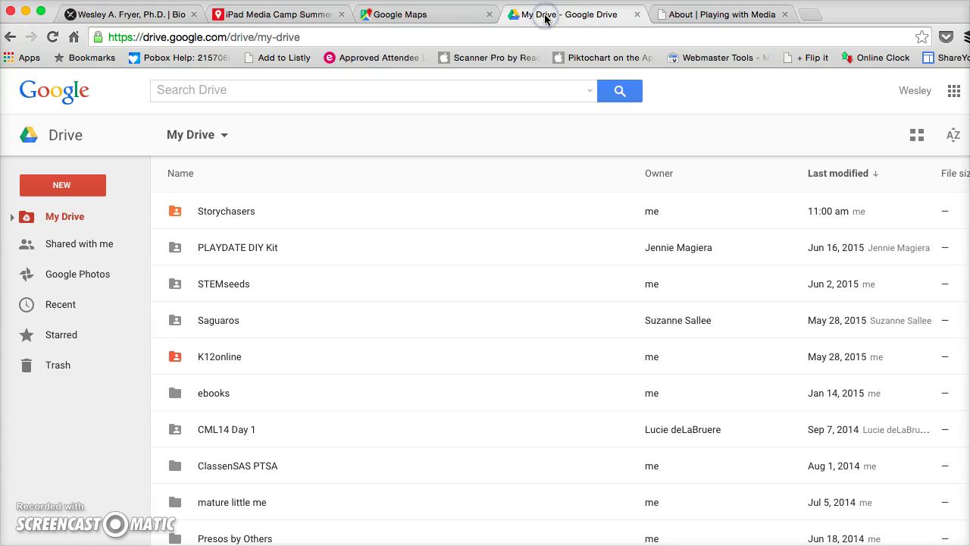
click(66, 191)
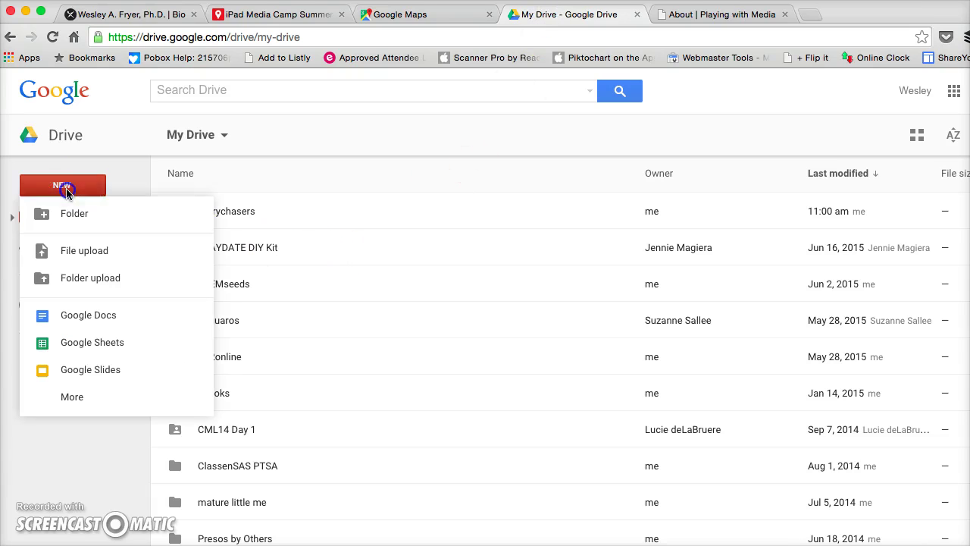
mouse_move(113, 396)
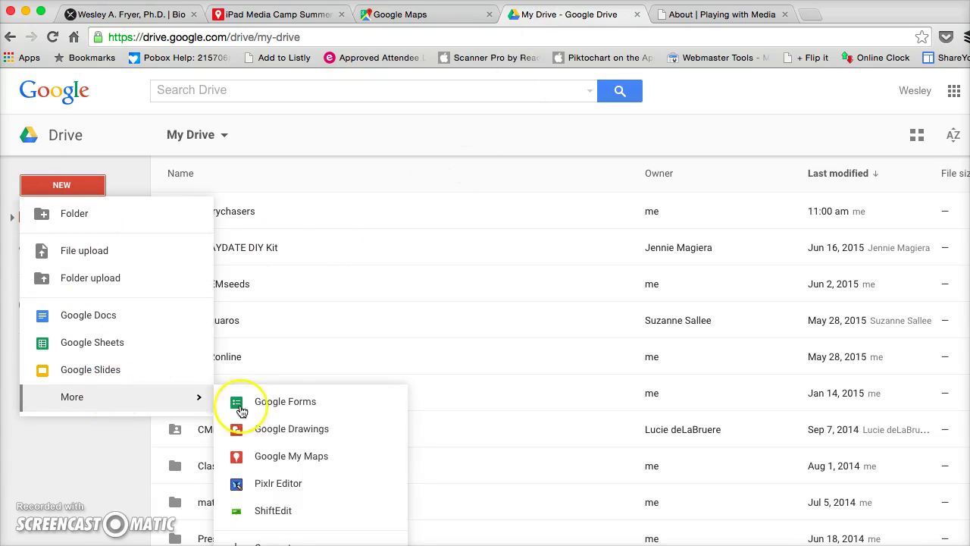
click(273, 407)
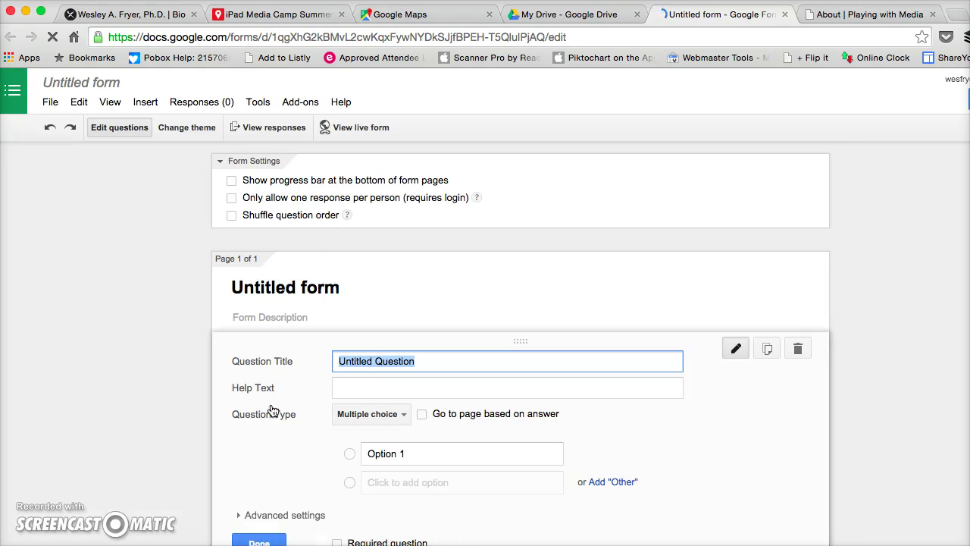
Title the form 'InnEdCo15 Google Academy Keynote Attendee GeoMap Keynote Survey' and confirm the file rename.
double_click(286, 290)
text(InnEdCo15 Google Academy Keynote Attendee GeoMap Keynote Survey)
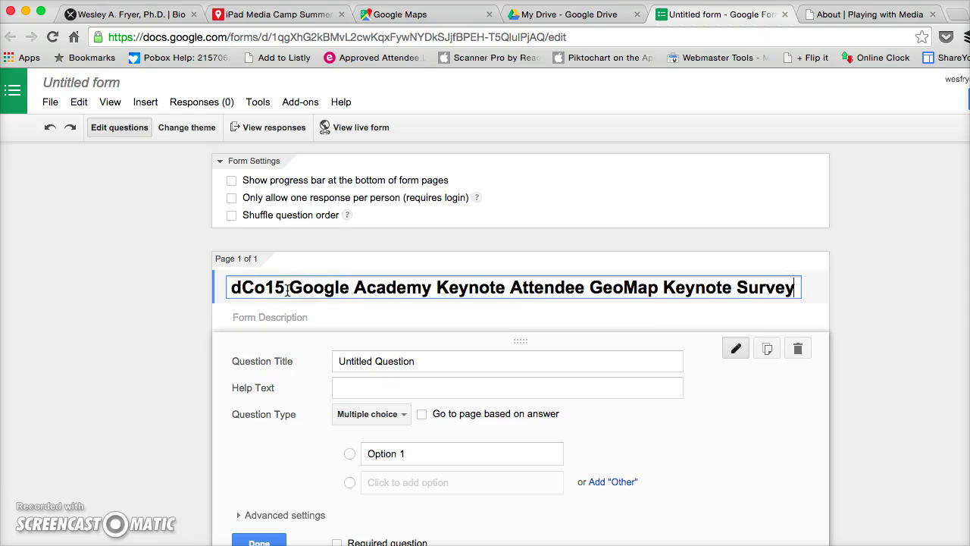
click(105, 83)
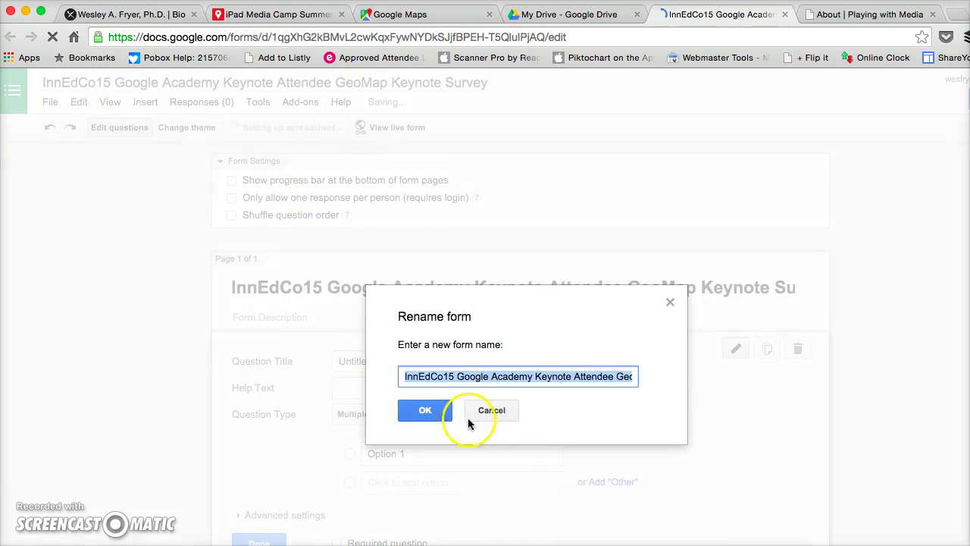
click(425, 410)
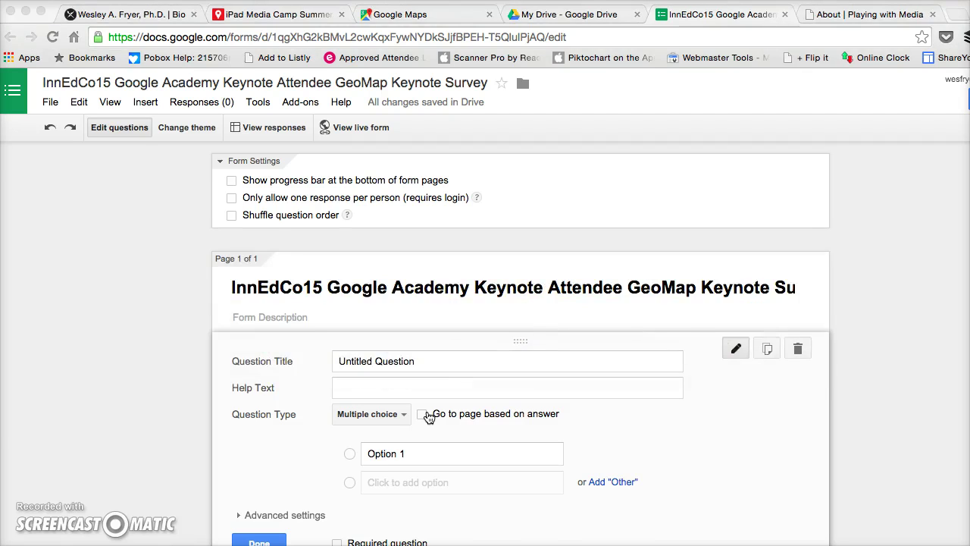
Copy the survey description from the text editor into the form description.
key(super+Tab)
drag(425, 114, 226, 80)
key(super+c)
key(super+Tab)
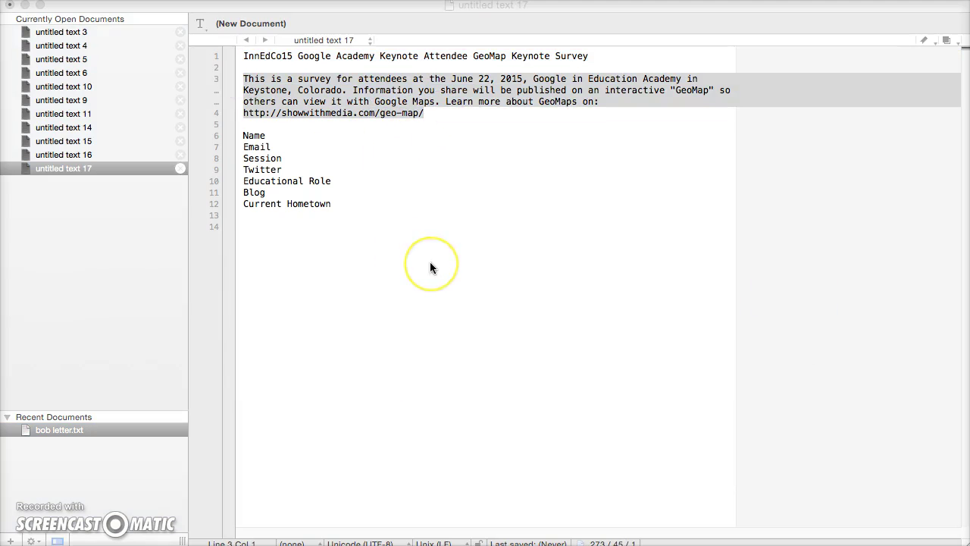
key(super+Tab)
key(super+Tab)
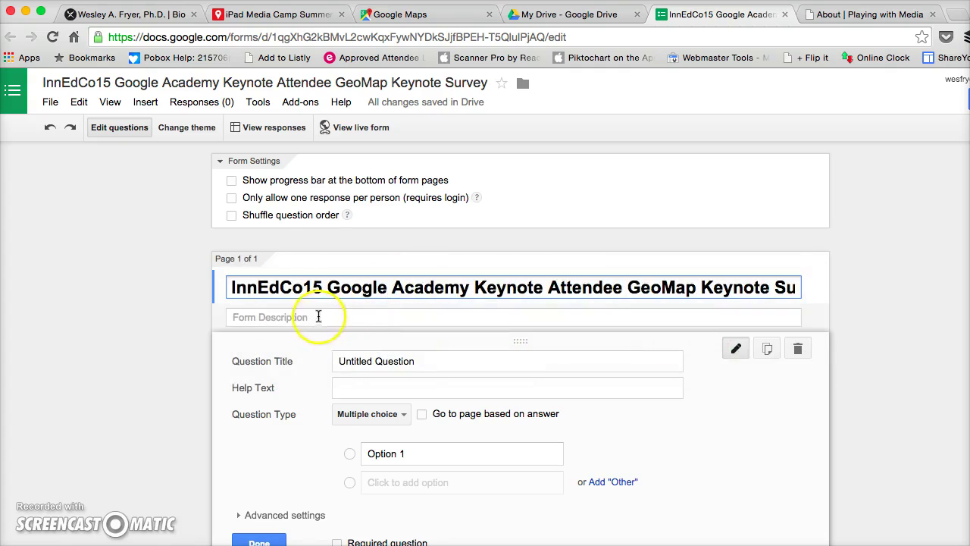
click(310, 317)
key(super+v)
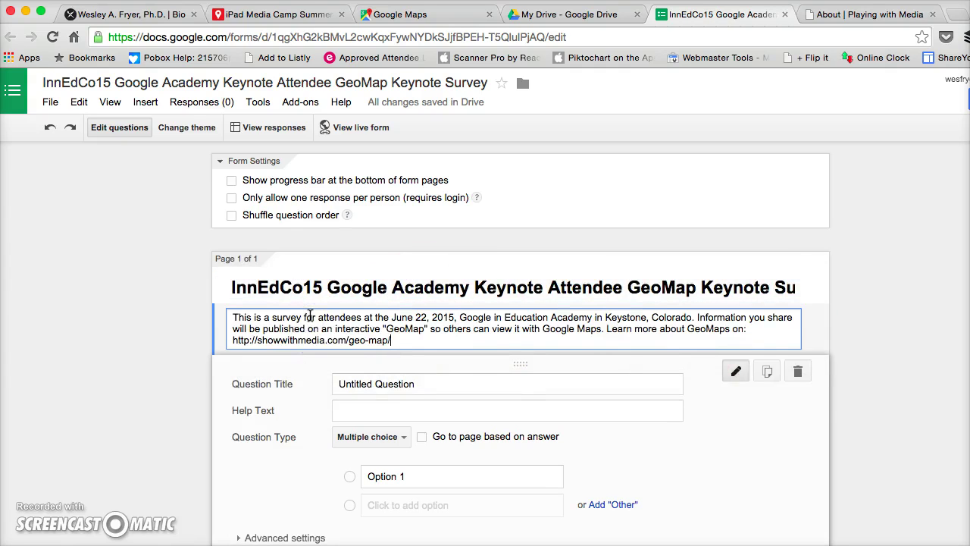
Paste 'Name' from the question list as the first question's title.
click(384, 385)
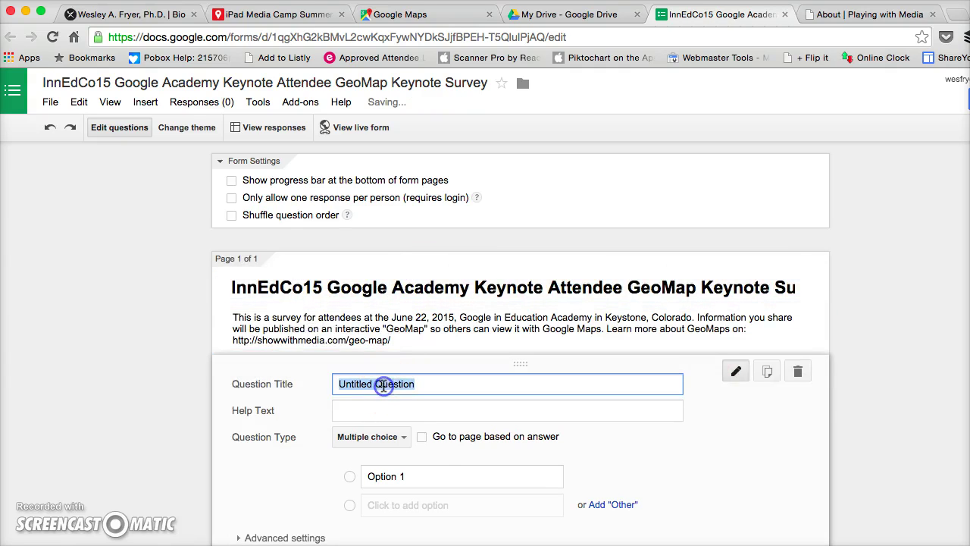
key(super+Tab)
key(super+Tab)
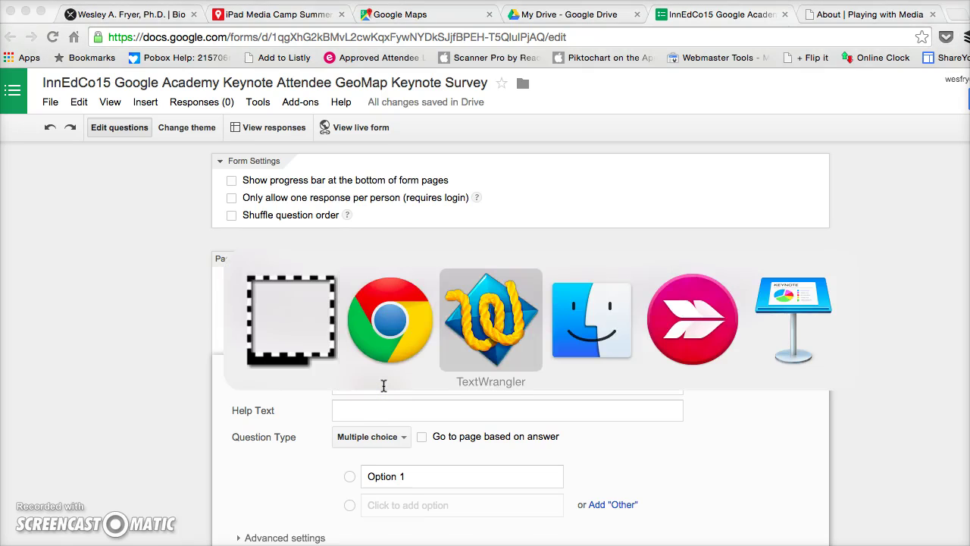
double_click(253, 136)
key(super+c)
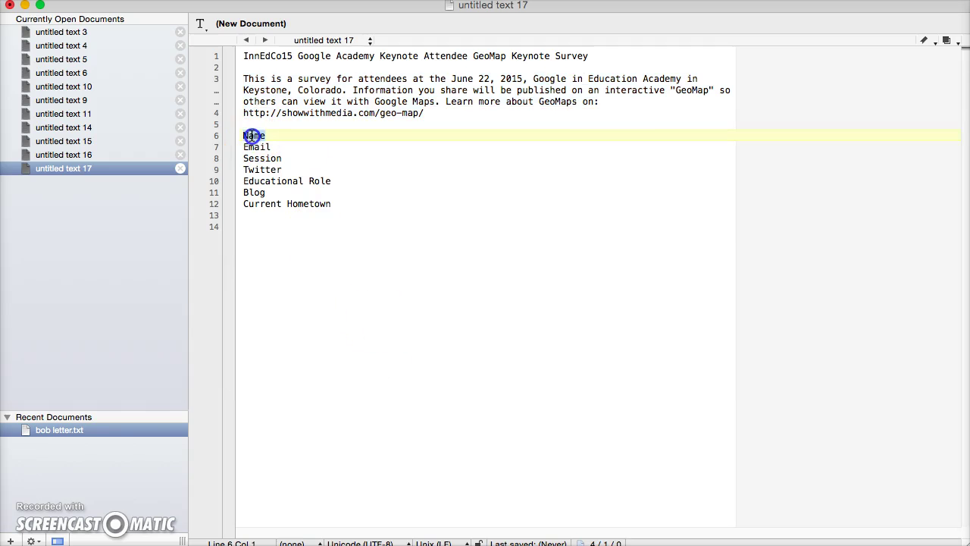
key(super+Tab)
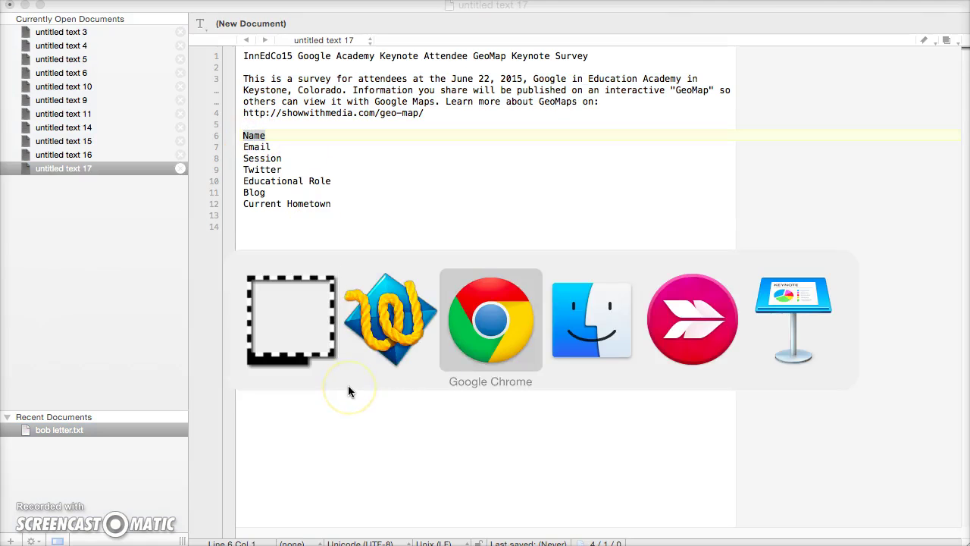
key(super+v)
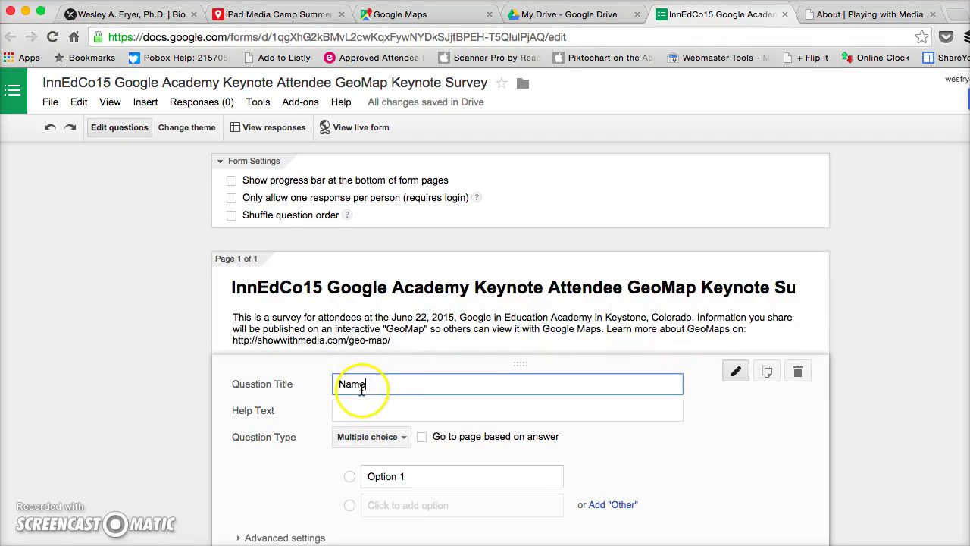
Make the Name question a required short-text question.
scroll(325, 456, down, 1)
click(353, 416)
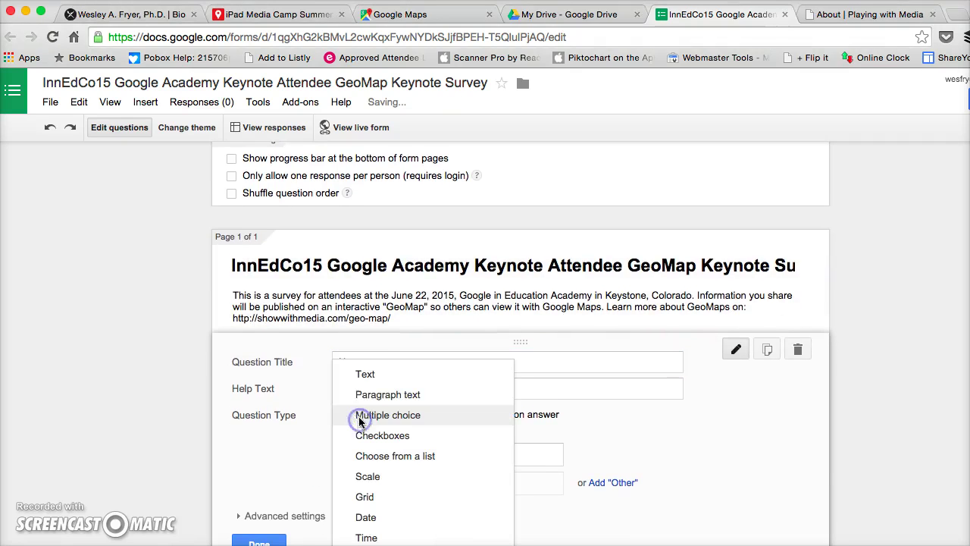
click(379, 374)
click(338, 516)
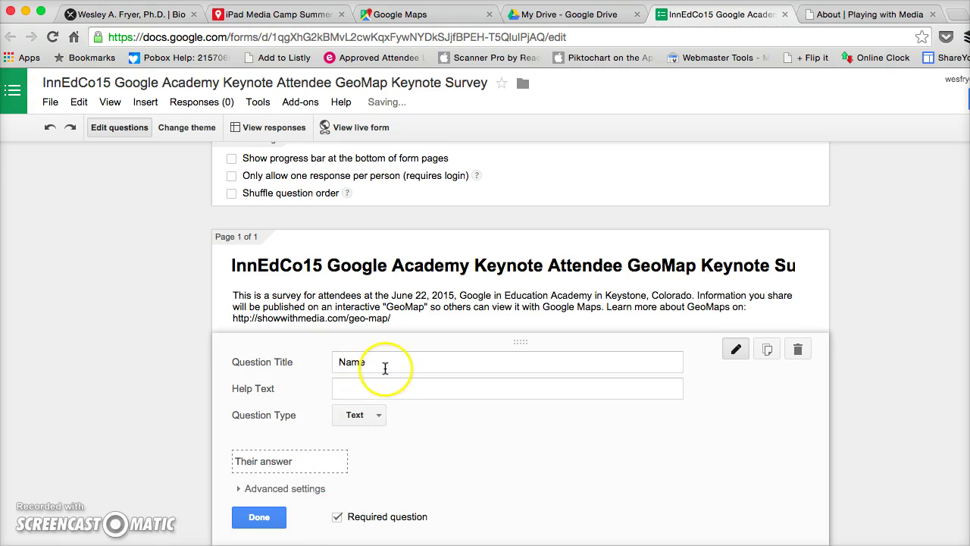
click(258, 517)
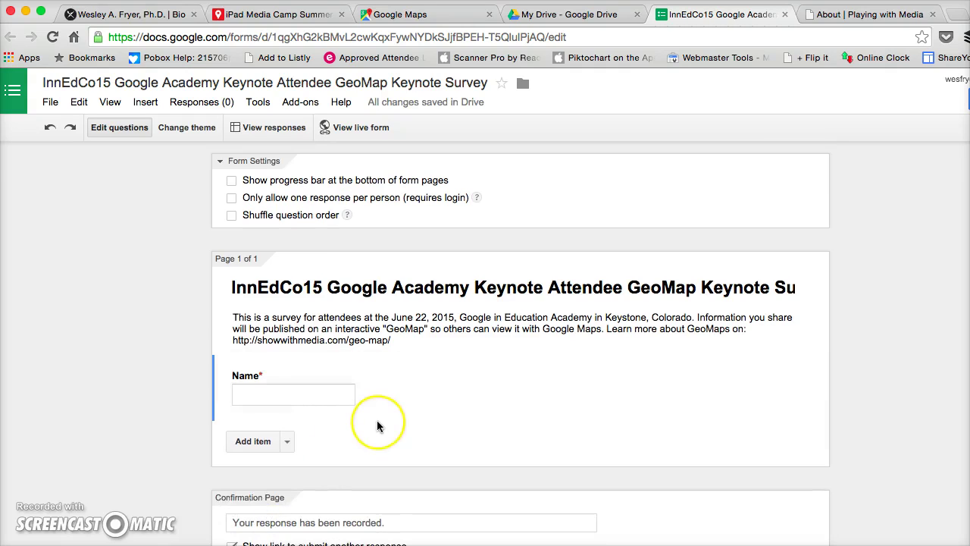
Copy the word 'Email' from the question list file.
key(super+Tab)
key(super+Tab)
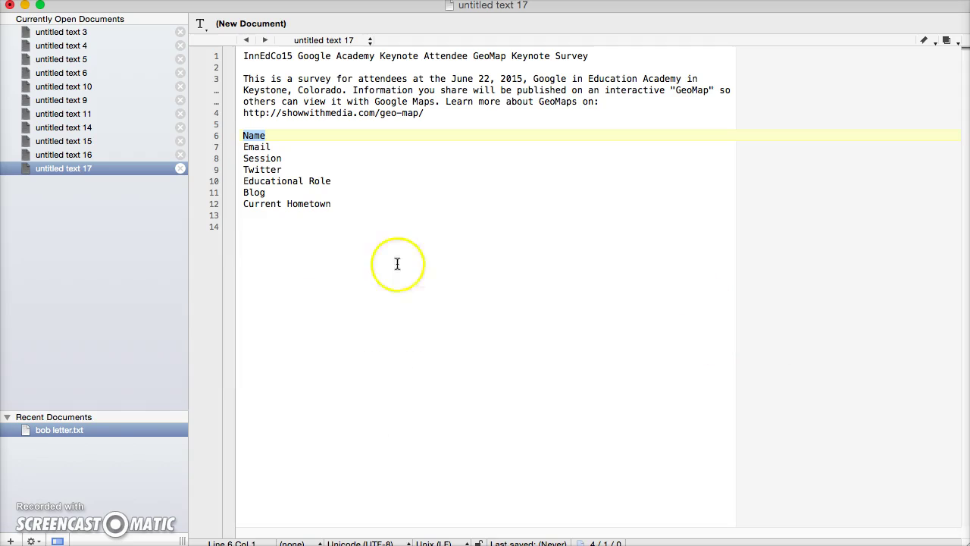
double_click(257, 148)
key(super+Tab)
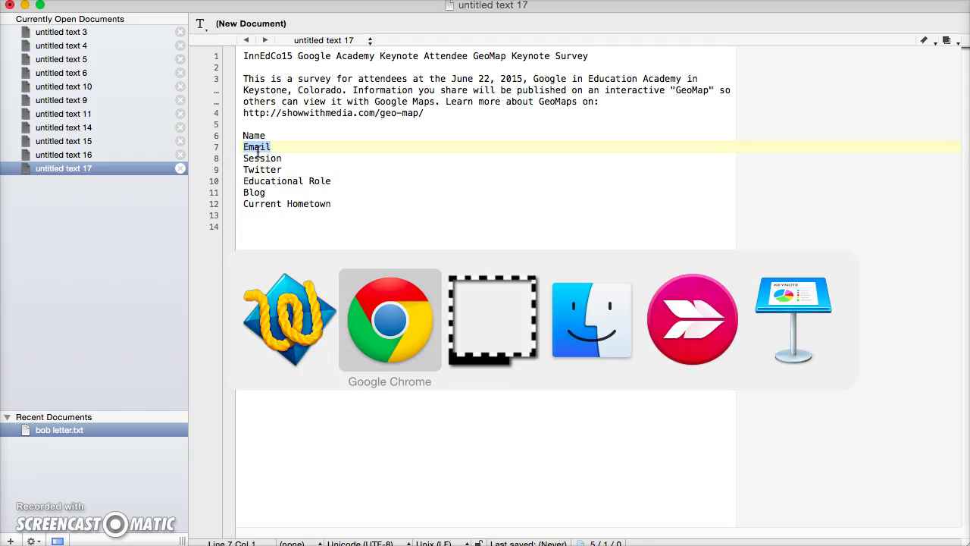
key(super+Tab)
key(super+shift+Tab)
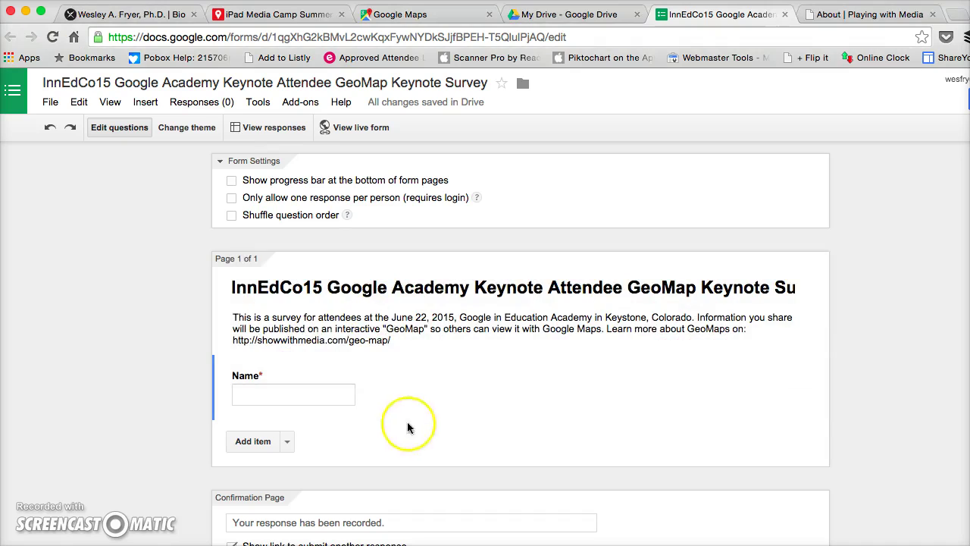
Add a required short-text question titled 'Email'.
click(288, 443)
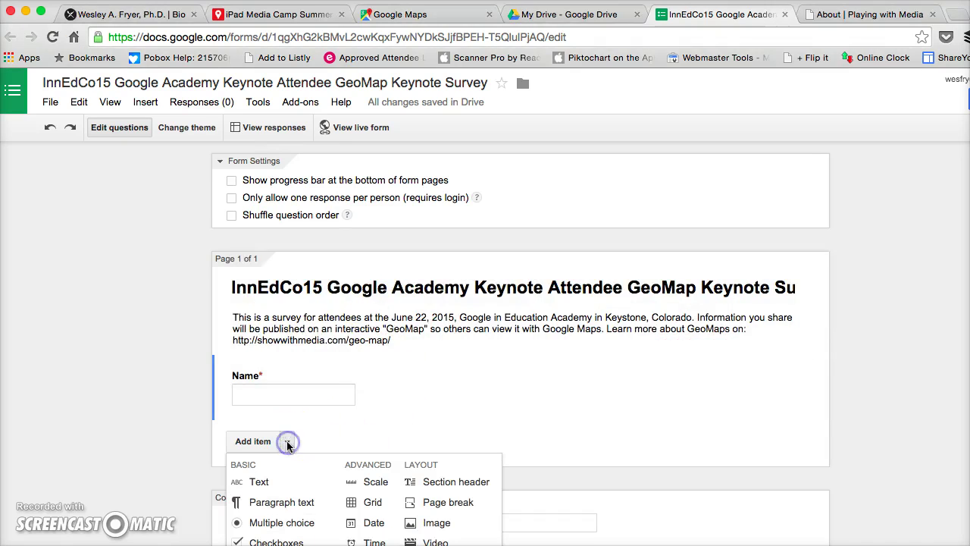
click(288, 481)
text(Email)
scroll(433, 433, down, 4)
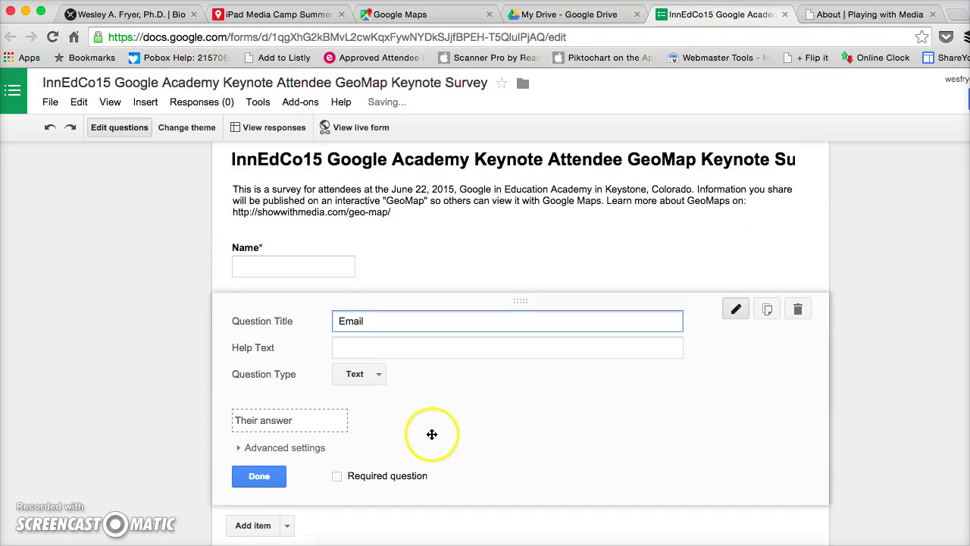
click(336, 467)
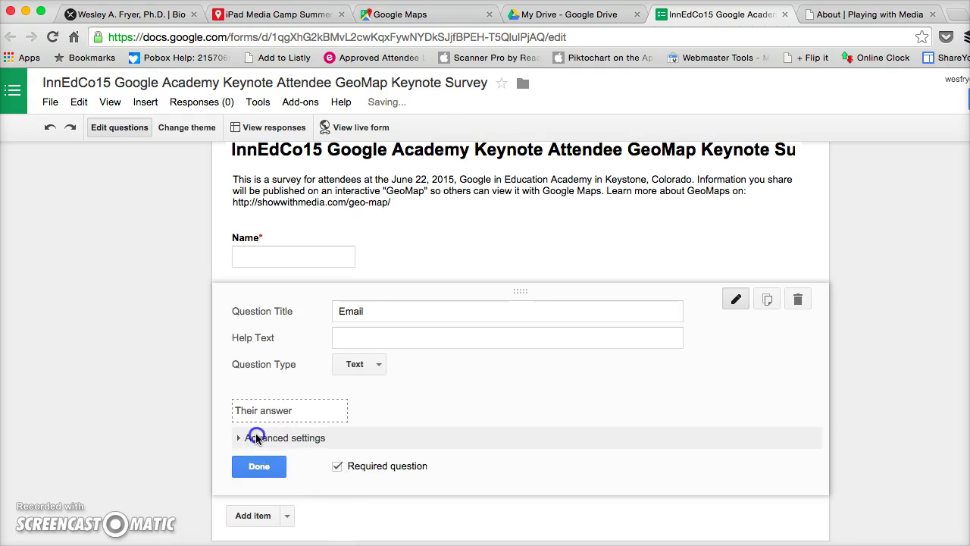
Validate the Email answer as text that must be an email address.
click(253, 437)
click(250, 387)
click(282, 406)
click(294, 428)
click(345, 408)
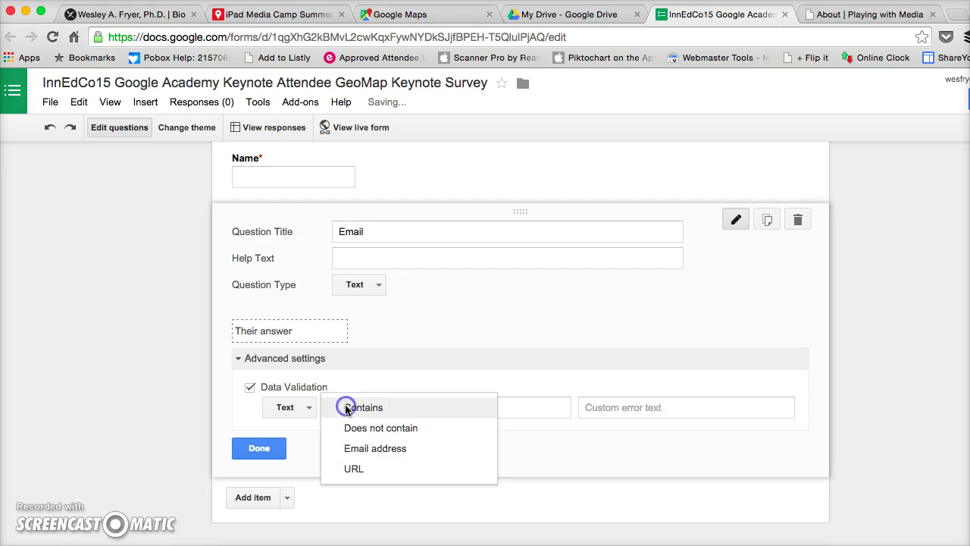
click(366, 449)
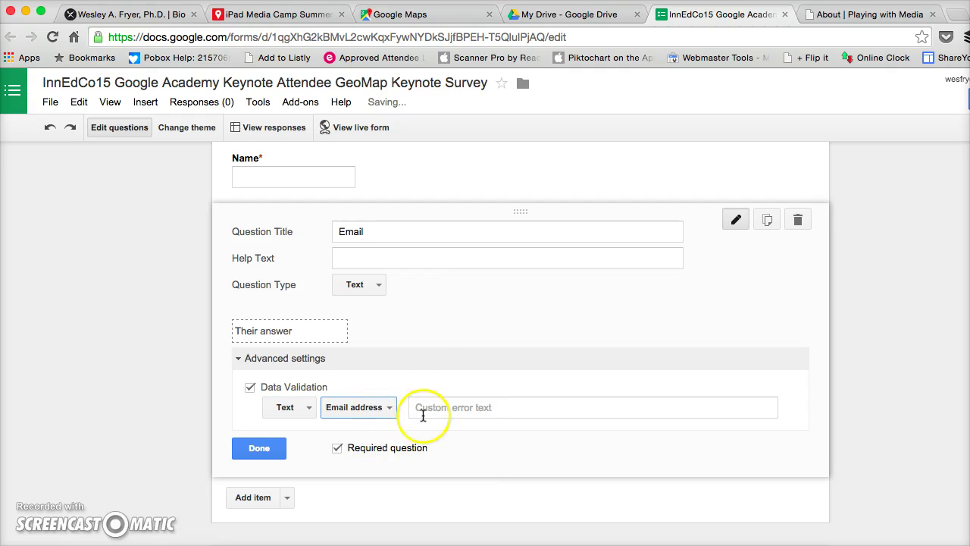
click(260, 448)
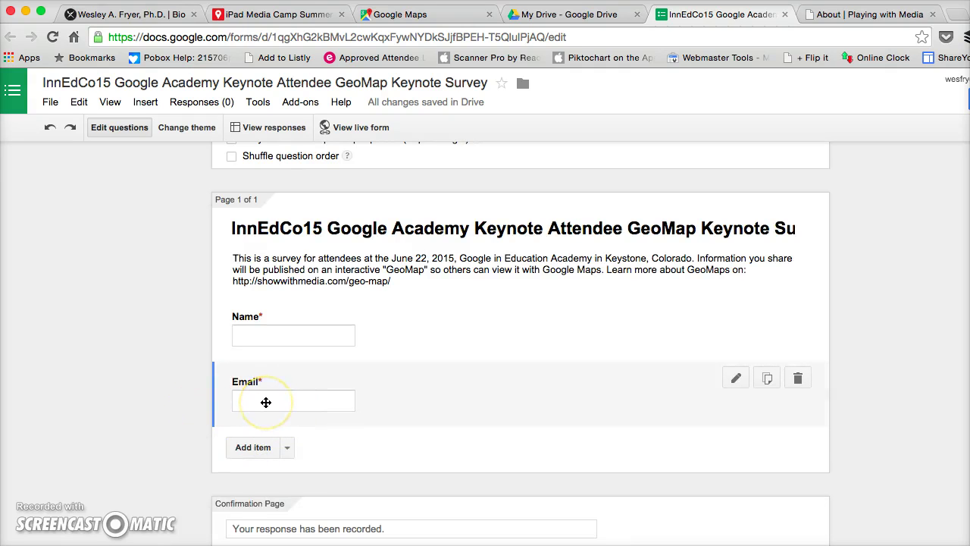
Copy the word 'Twitter' from line 9 of the question list file.
key(super+Tab)
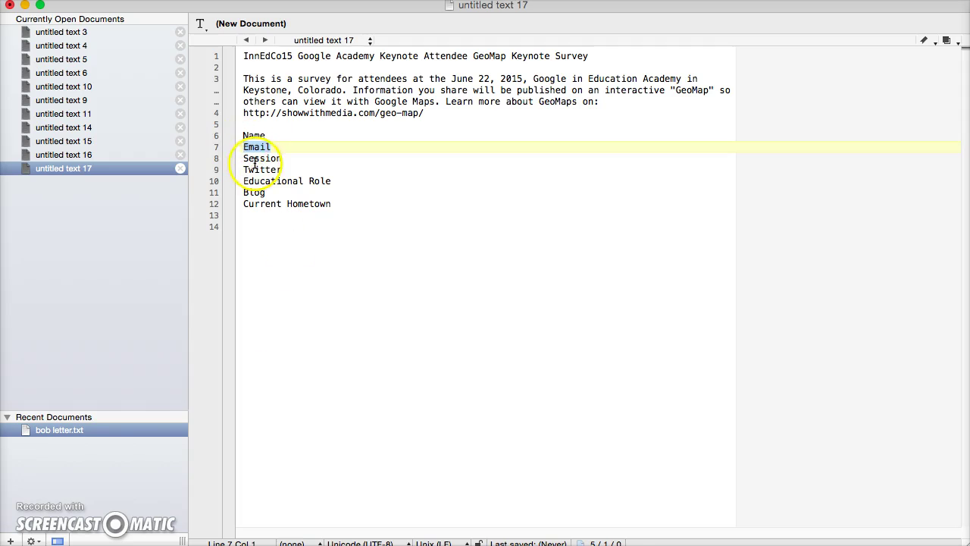
double_click(255, 159)
key(super+Tab)
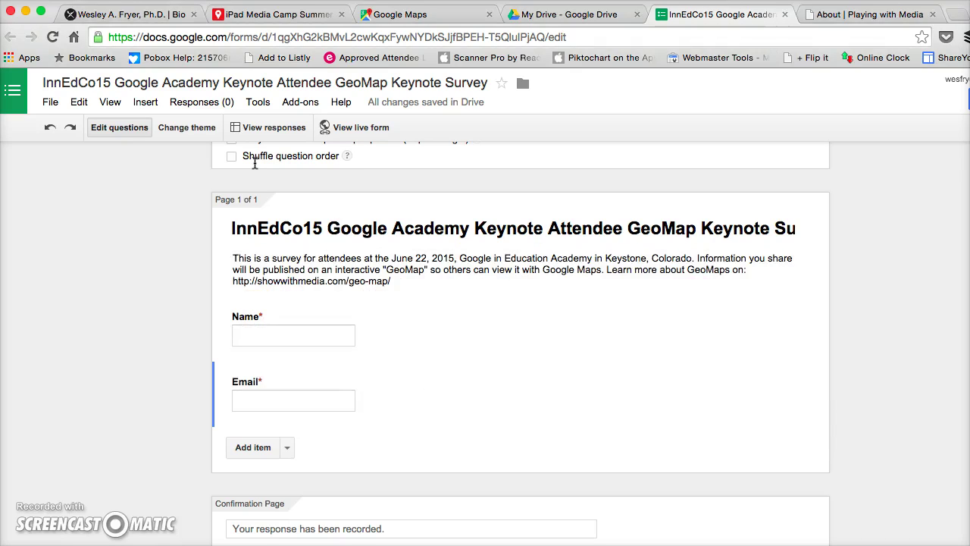
key(super+Tab)
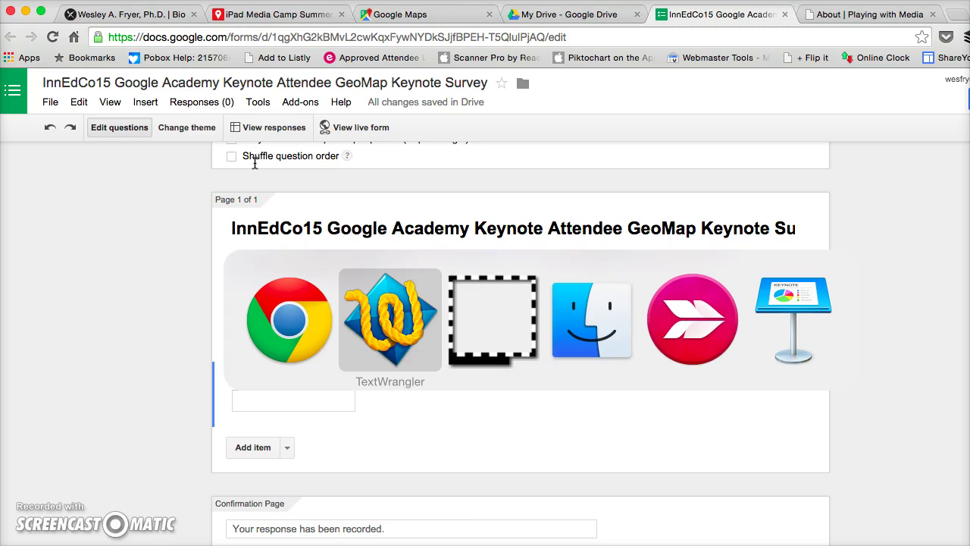
key(super+Tab)
key(super+Tab)
key(super+Tab)
key(super+Tab)
key(super+Tab)
key(super+Tab)
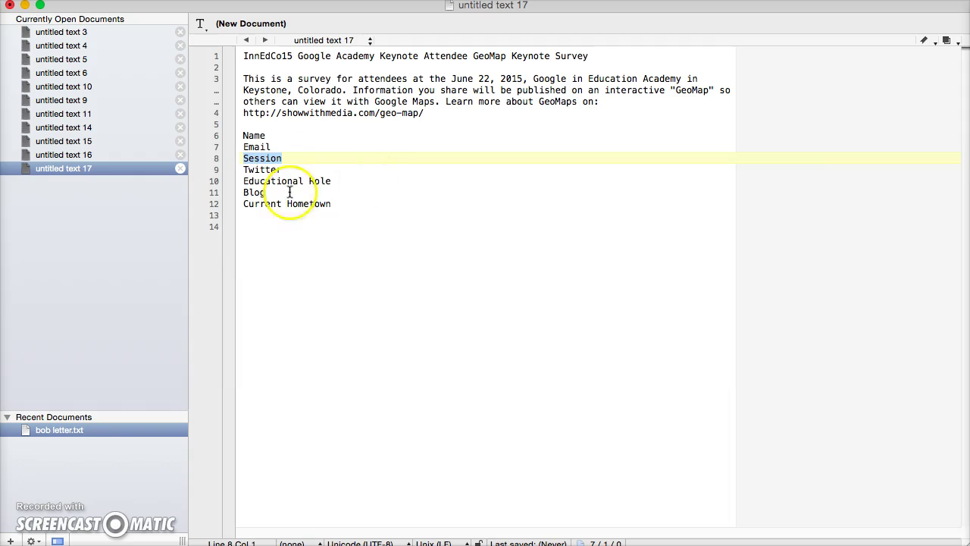
double_click(265, 170)
key(super+Tab)
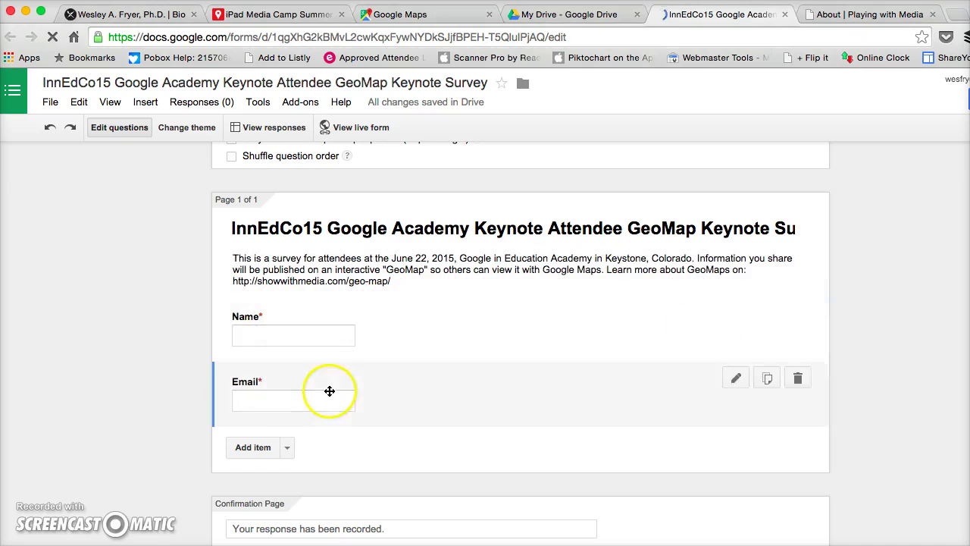
Add an optional short-text question titled 'Twitter ID' below Email.
click(289, 448)
click(280, 493)
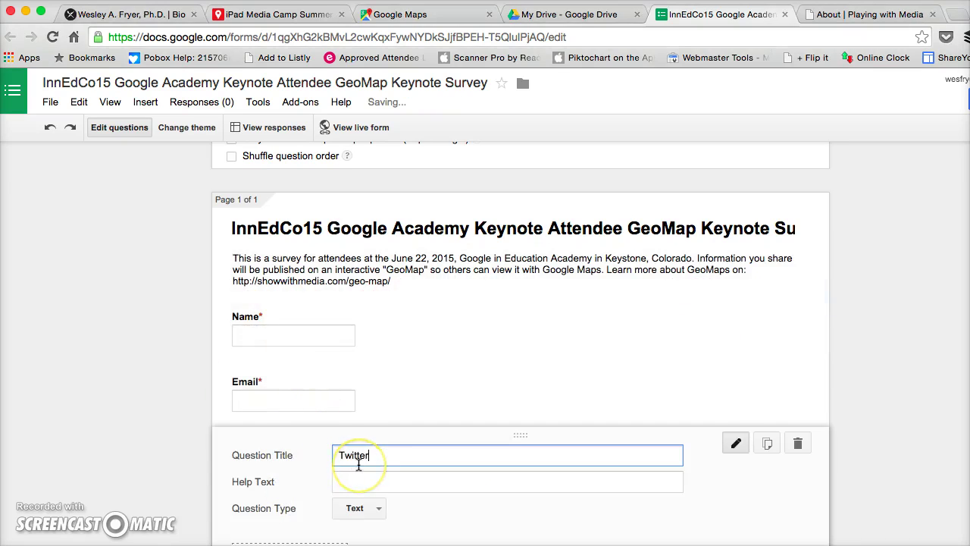
scroll(359, 464, down, 4)
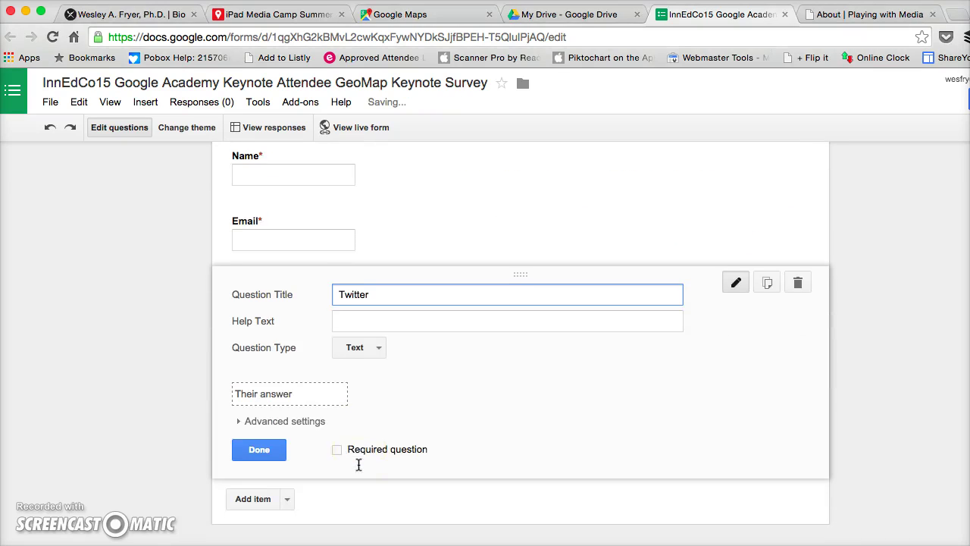
click(273, 451)
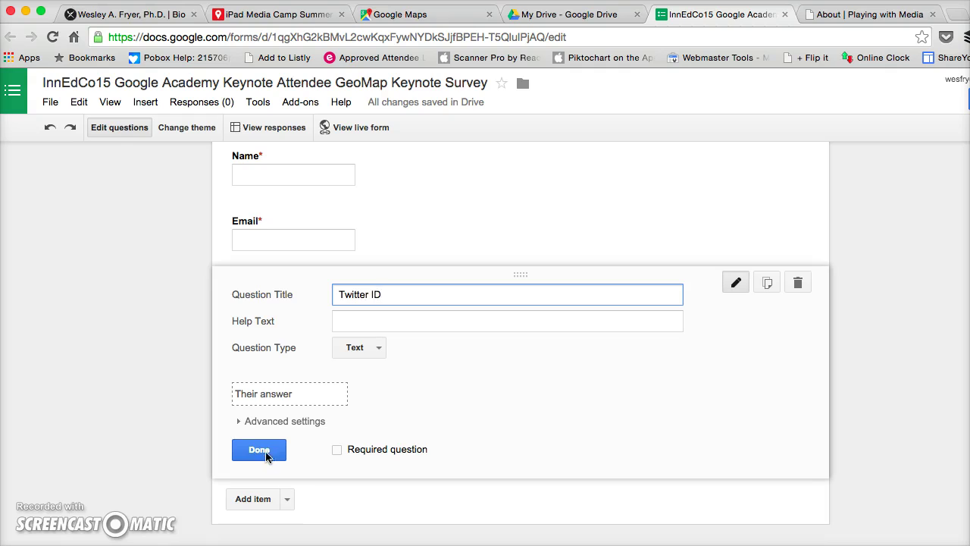
click(261, 452)
Copy the Educational Role line from the question list file.
key(super+Tab)
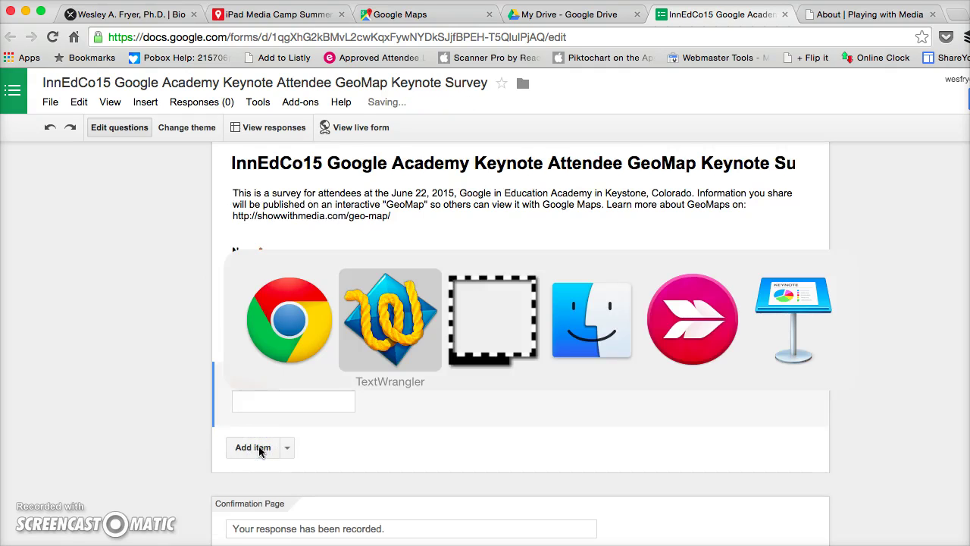
double_click(283, 174)
double_click(288, 180)
key(super+Tab)
key(super+Tab)
key(Escape)
key(super+Tab)
key(super+Tab)
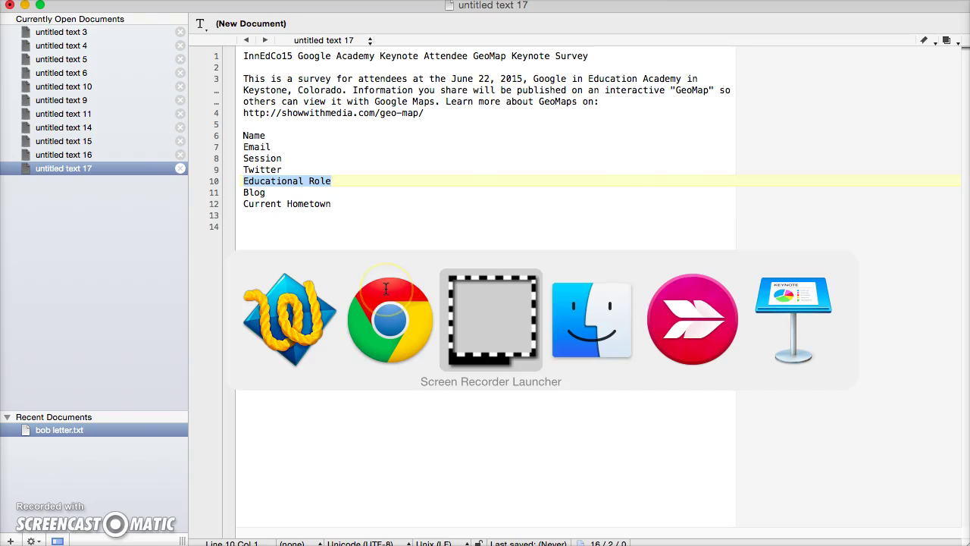
click(386, 288)
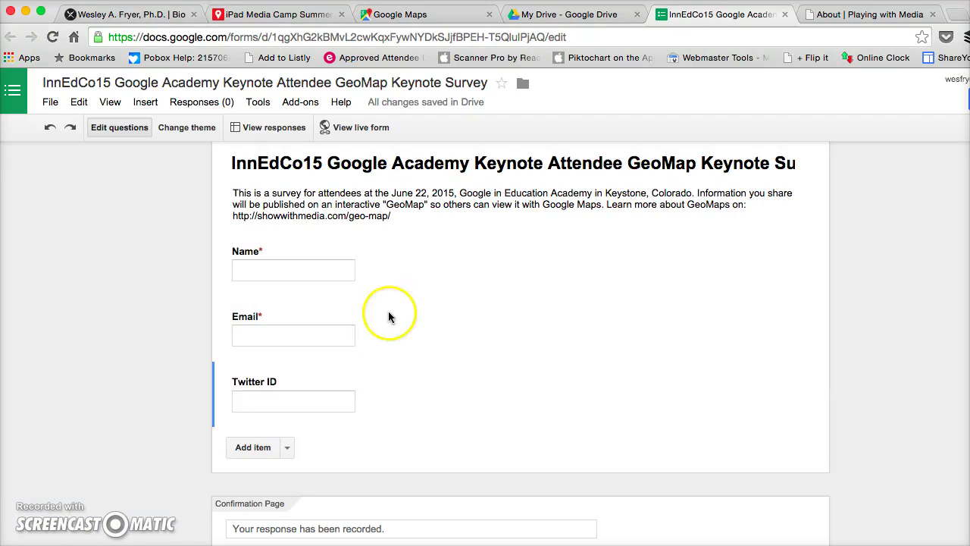
Add a new short-text question, discarding the extra text and paragraph items created by mistake.
click(289, 446)
click(282, 491)
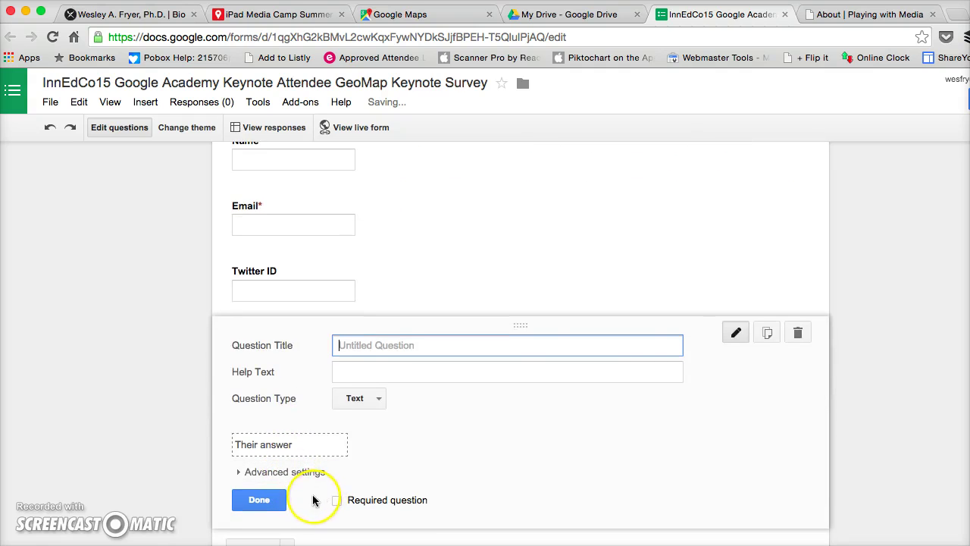
click(799, 334)
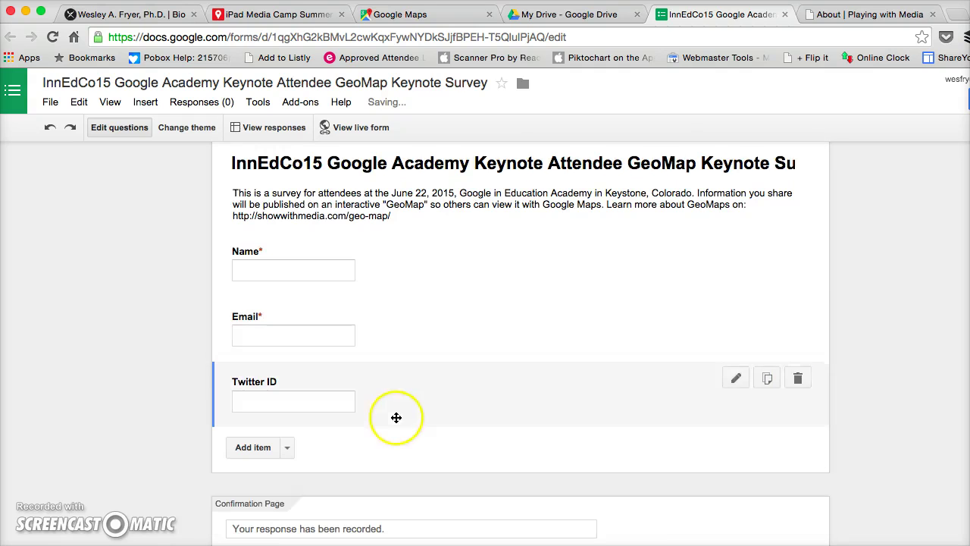
click(288, 447)
click(295, 506)
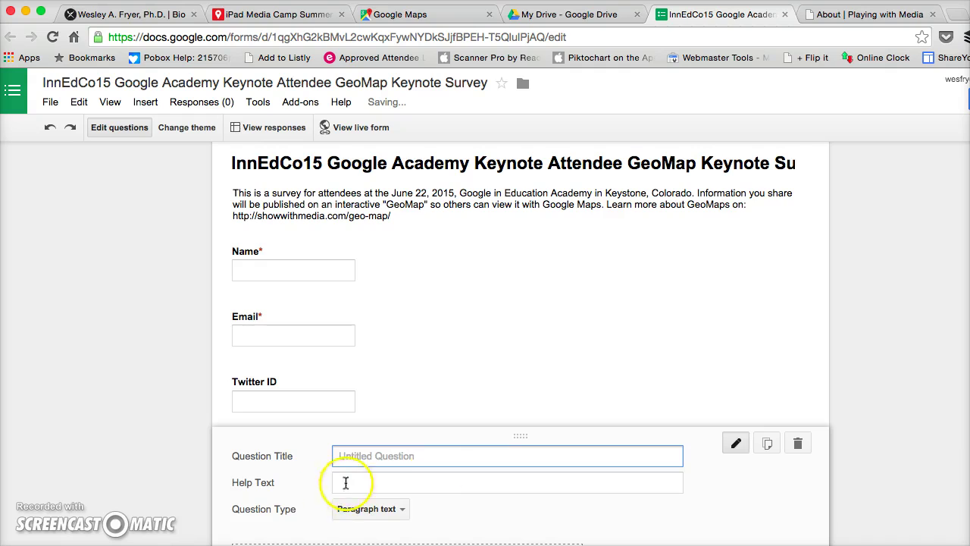
click(798, 443)
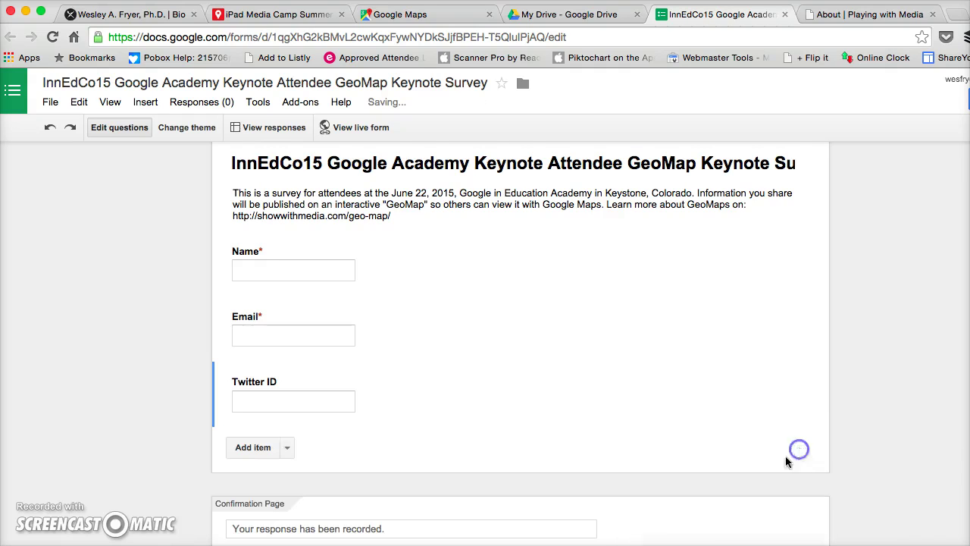
click(286, 448)
click(260, 488)
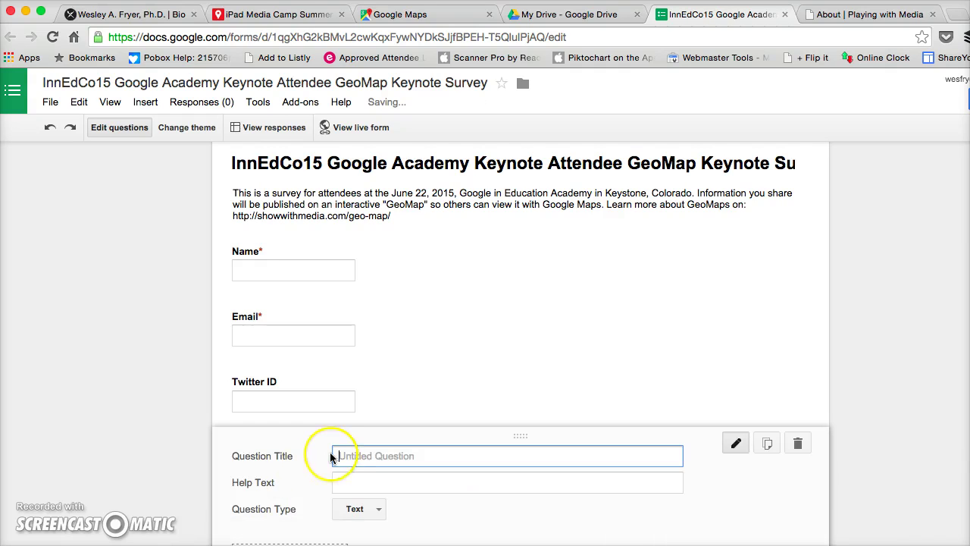
Title it 'Educational Role', add help text about current educational role(s), and make it required.
text(Educational Role)
scroll(331, 457, down, 2)
click(354, 388)
text(Please b)
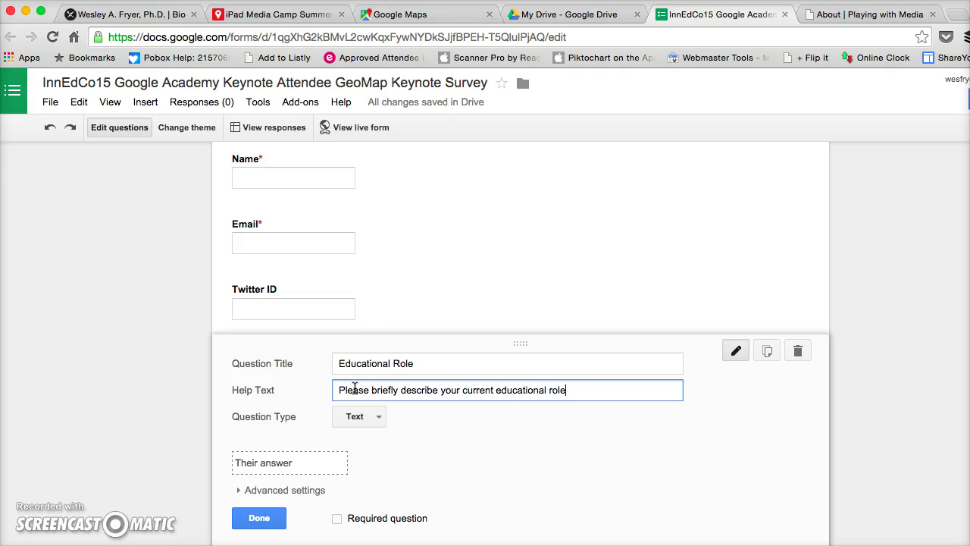
click(336, 518)
click(282, 520)
key(super+Tab)
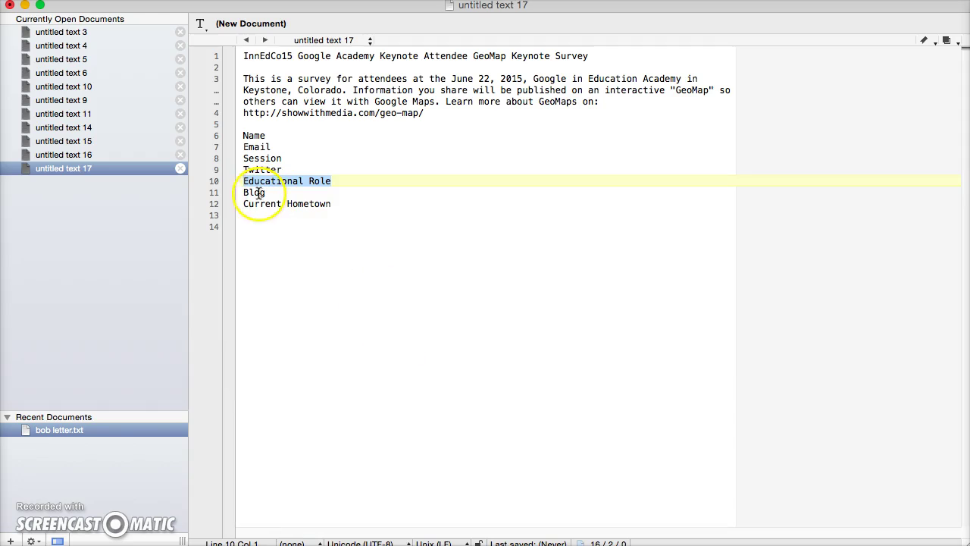
Add a 'Blog' short-text question with help text 'If you have a blog, what is the web address?'.
click(256, 193)
key(super+Tab)
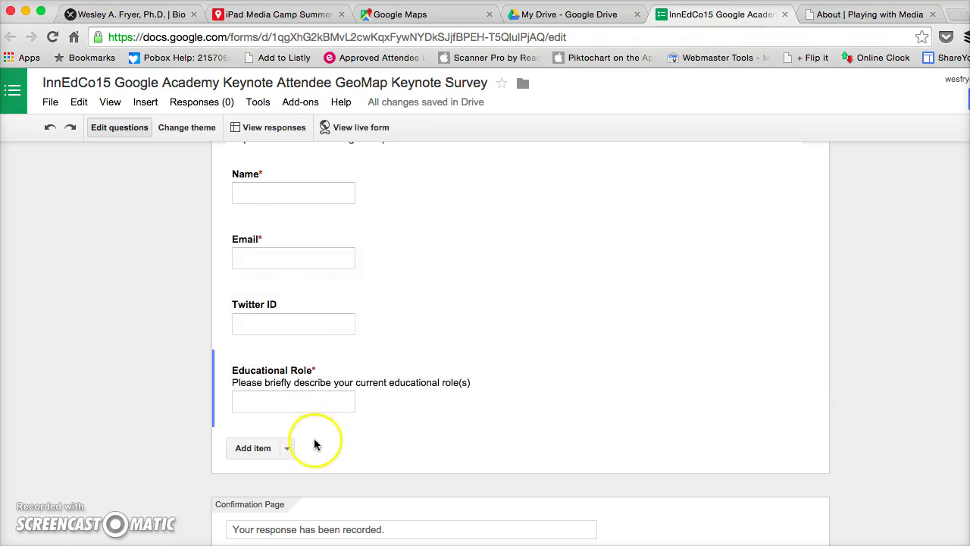
click(289, 448)
click(276, 489)
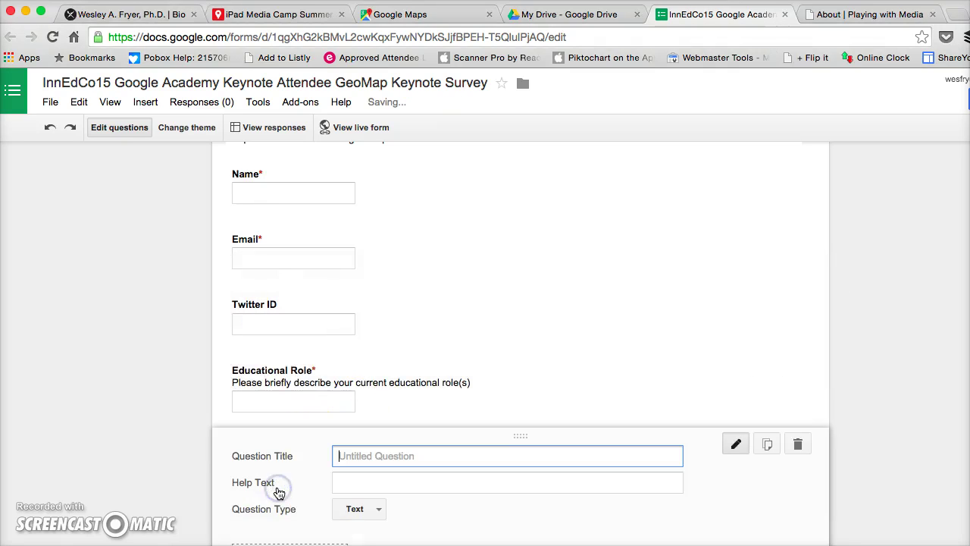
click(338, 483)
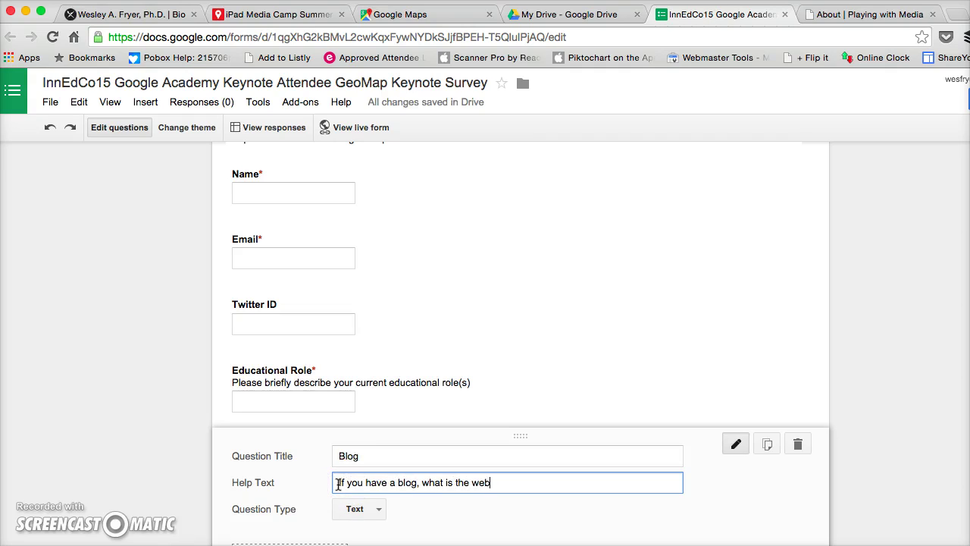
text(If you have a blog, what is the web address?)
Validate the Blog answer as text that must be a URL.
scroll(318, 454, down, 3)
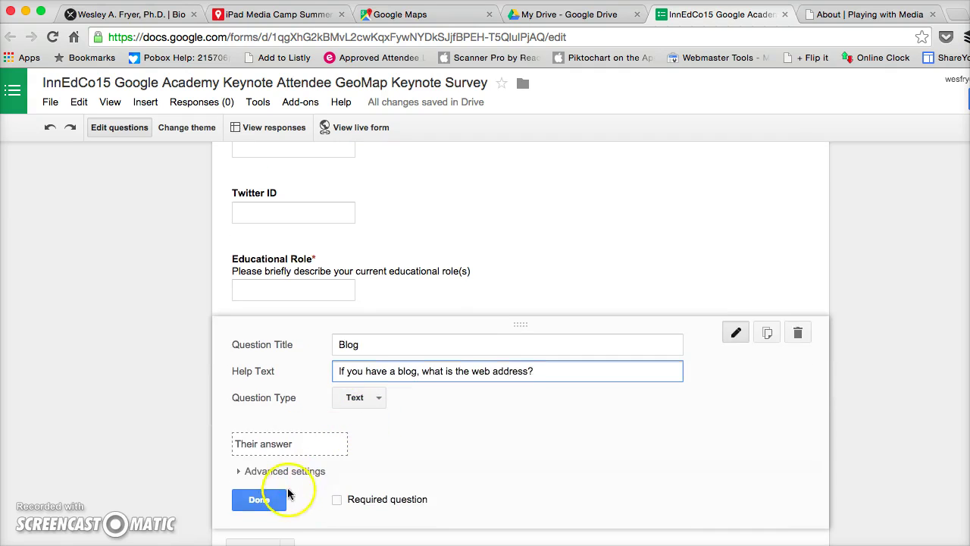
click(262, 471)
scroll(317, 472, down, 2)
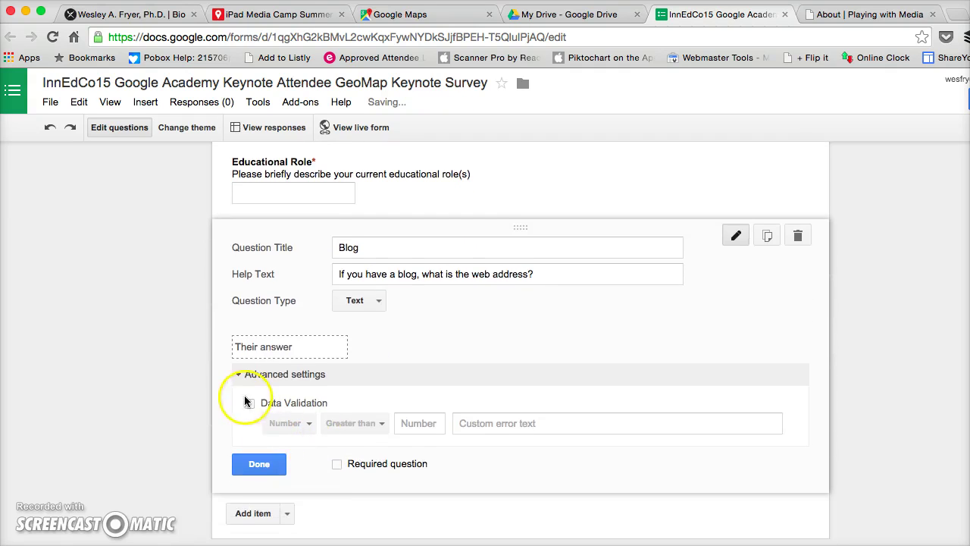
click(250, 403)
click(285, 423)
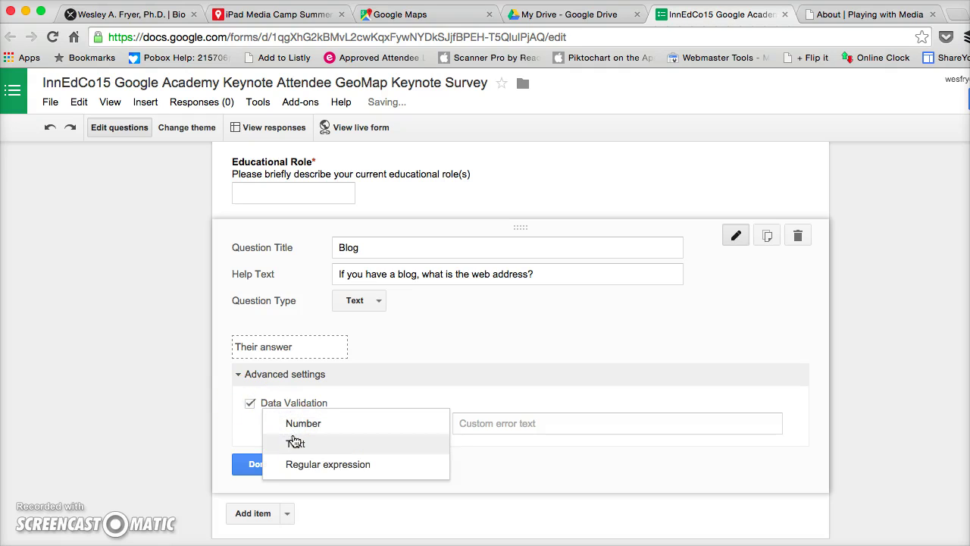
click(295, 442)
click(347, 423)
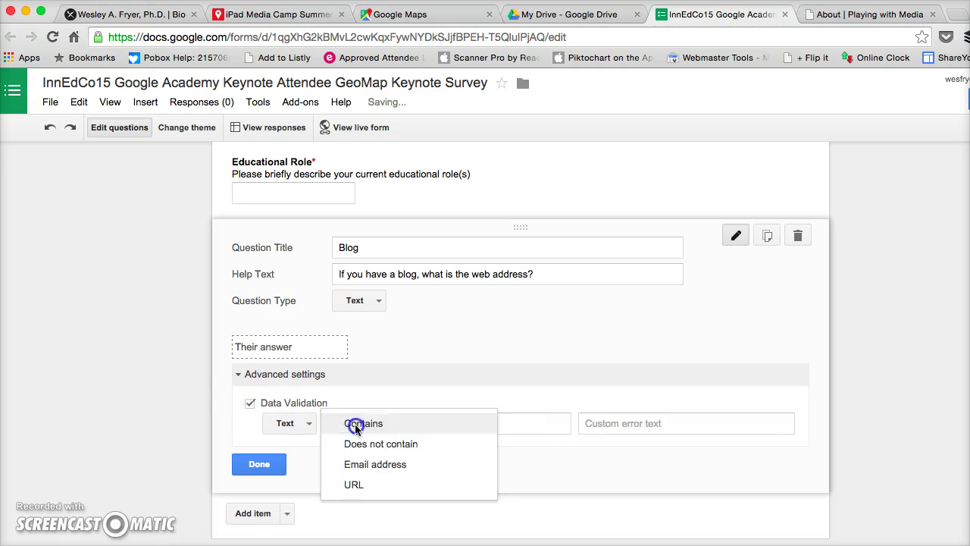
click(364, 485)
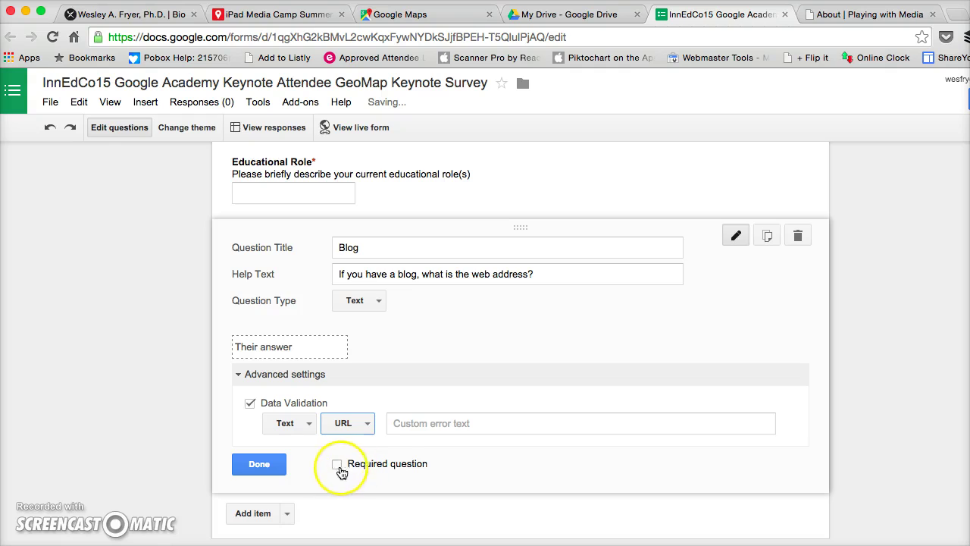
click(258, 462)
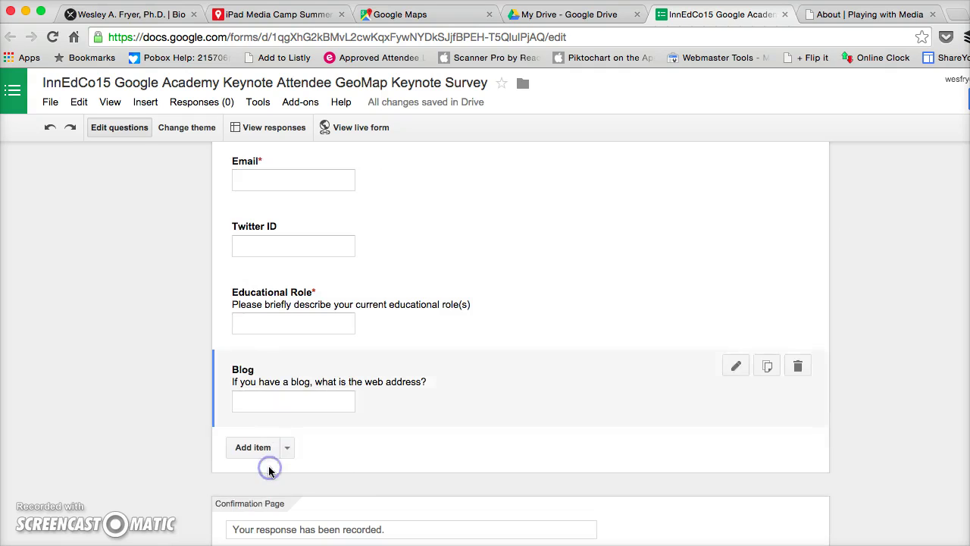
key(super+Tab)
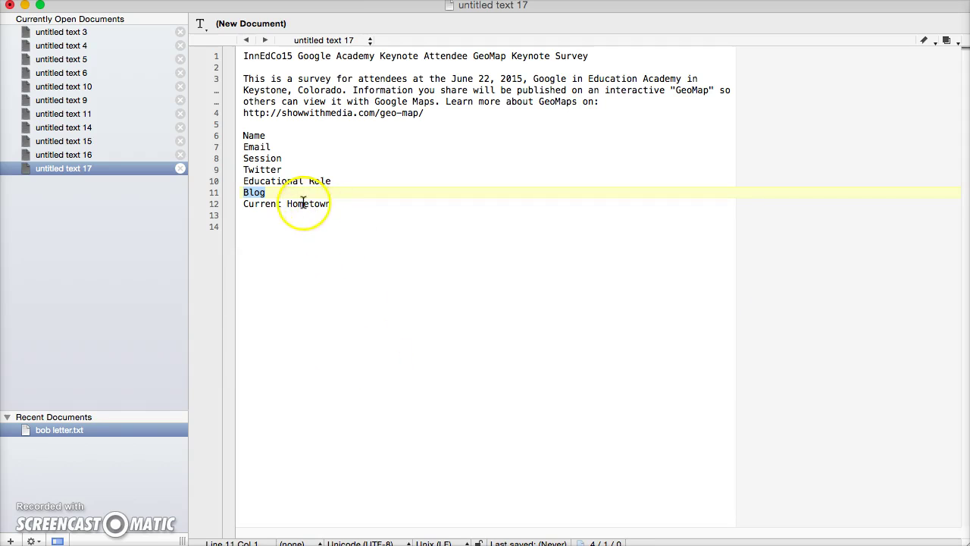
Add a required short-text 'Current Hometown' question after Blog.
drag(331, 204, 243, 203)
key(super+Tab)
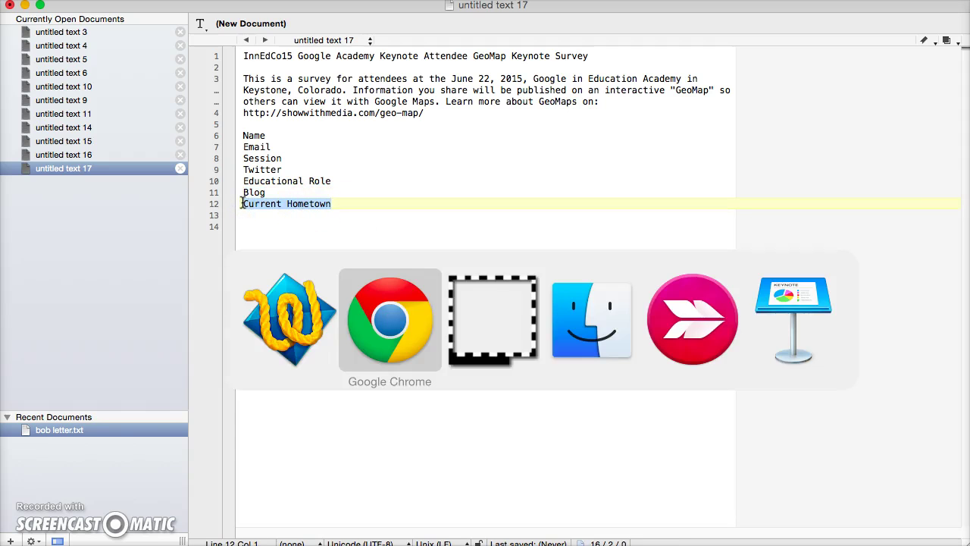
click(287, 448)
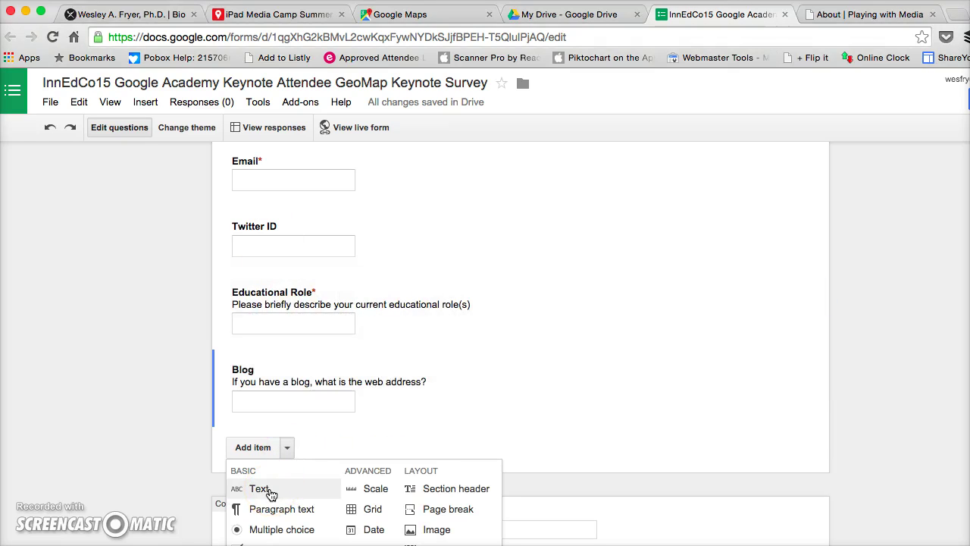
click(270, 492)
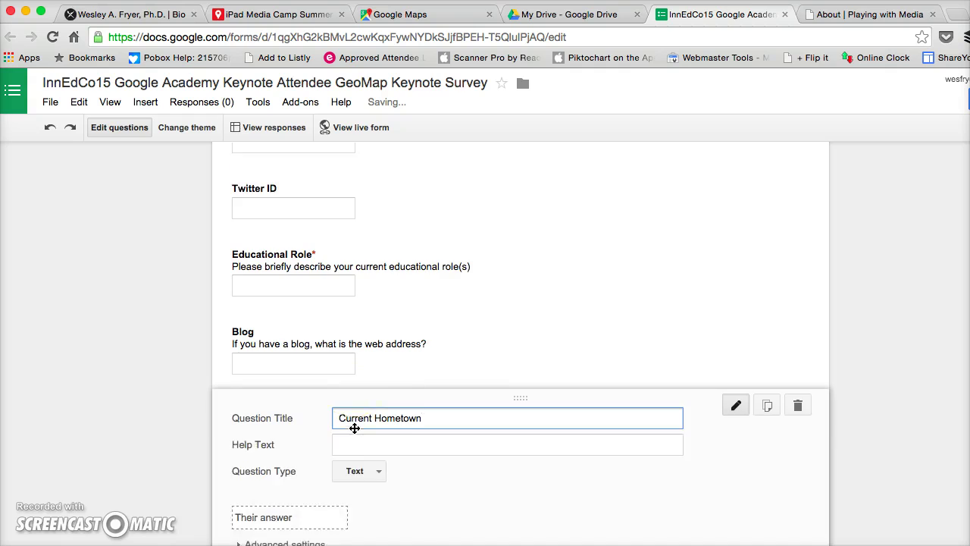
click(338, 502)
click(262, 502)
Scroll through the form to review the questions down to Current Hometown.
scroll(483, 410, up, 2)
scroll(483, 409, up, 3)
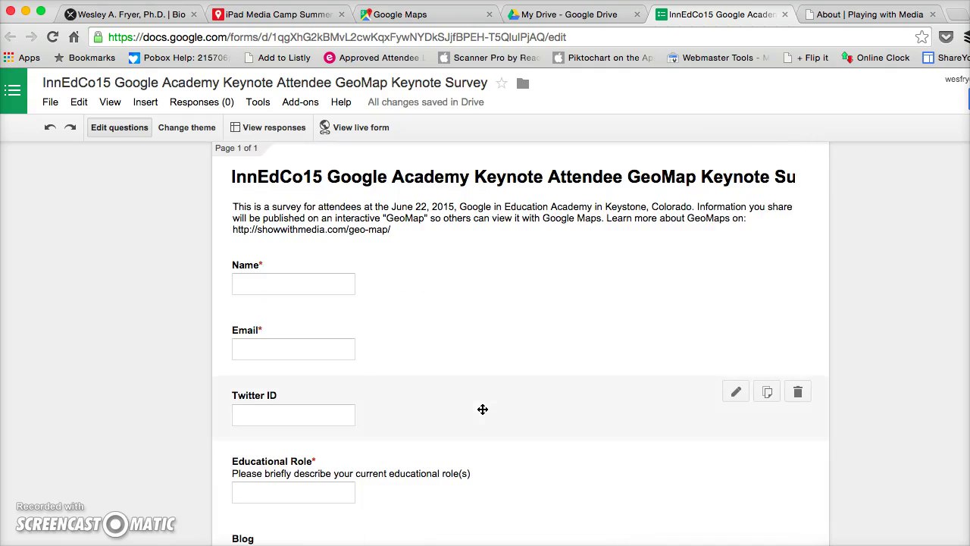
scroll(483, 410, down, 3)
scroll(483, 410, down, 3)
scroll(482, 409, up, 6)
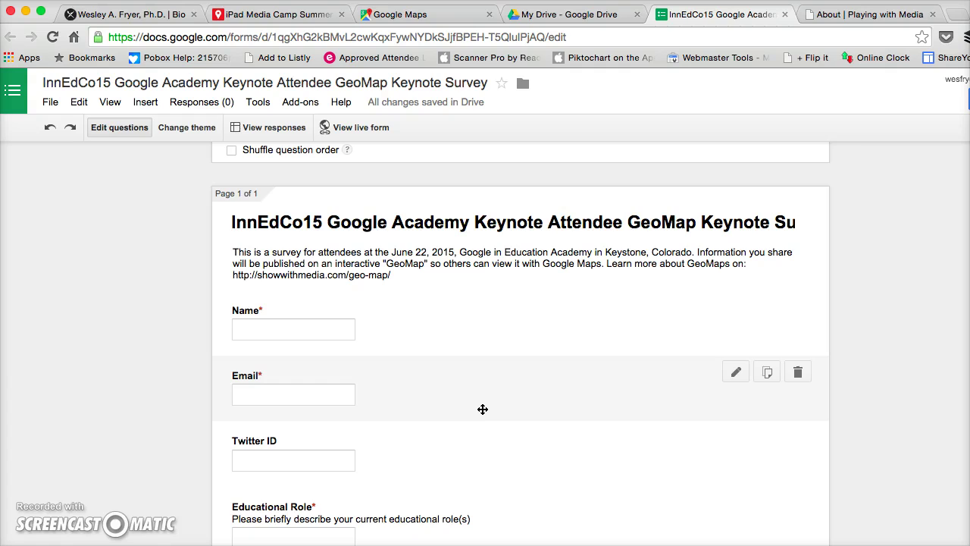
scroll(483, 410, down, 1)
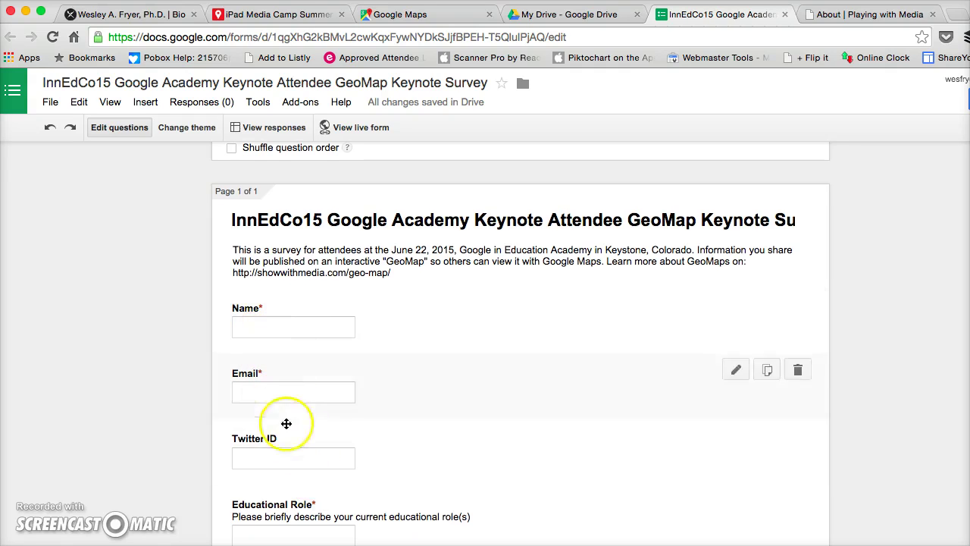
scroll(340, 470, down, 2)
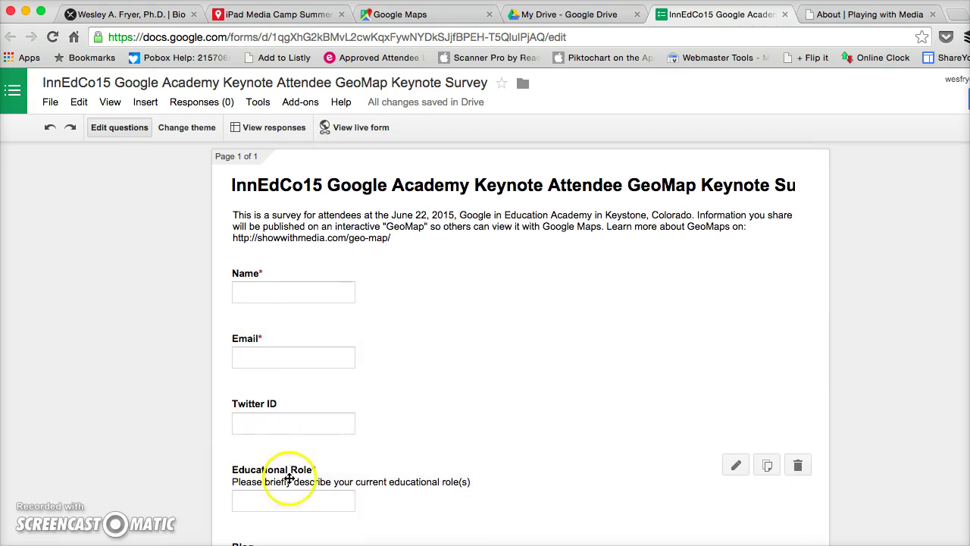
scroll(346, 467, down, 2)
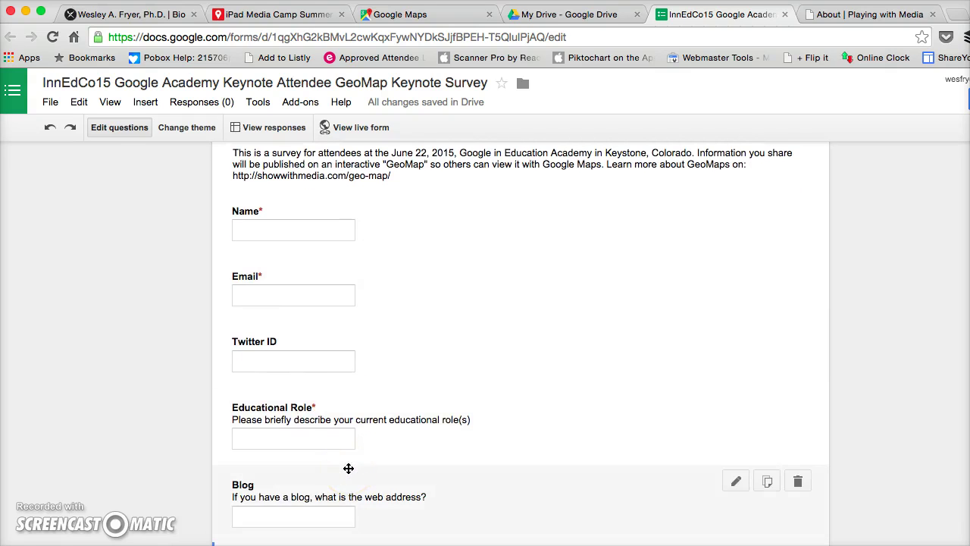
scroll(349, 469, down, 3)
Give Current Hometown the help text 'Please type the city and state. Example: Denver, Colorado'.
click(303, 455)
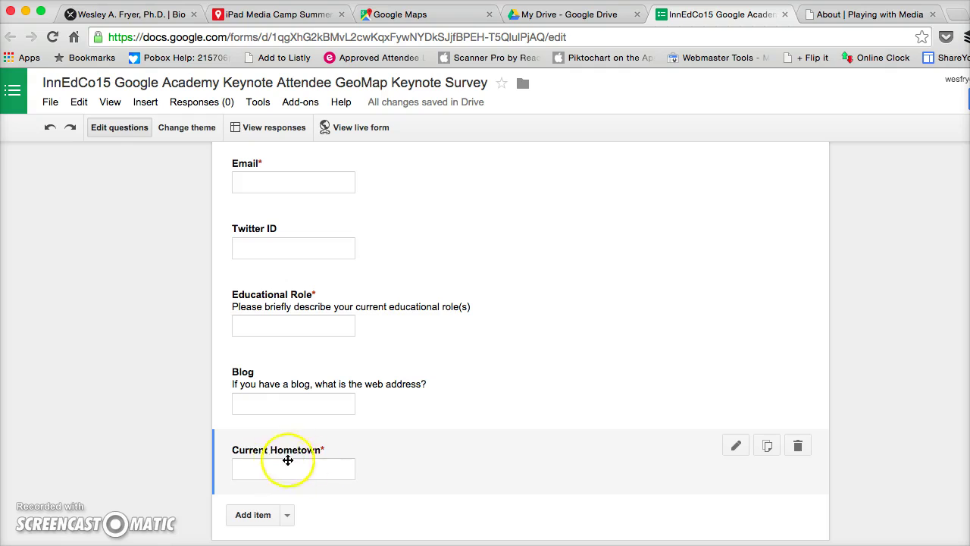
click(734, 448)
click(394, 485)
text(Please type the city and state. Example: Oklahoma City, Oklahoma)
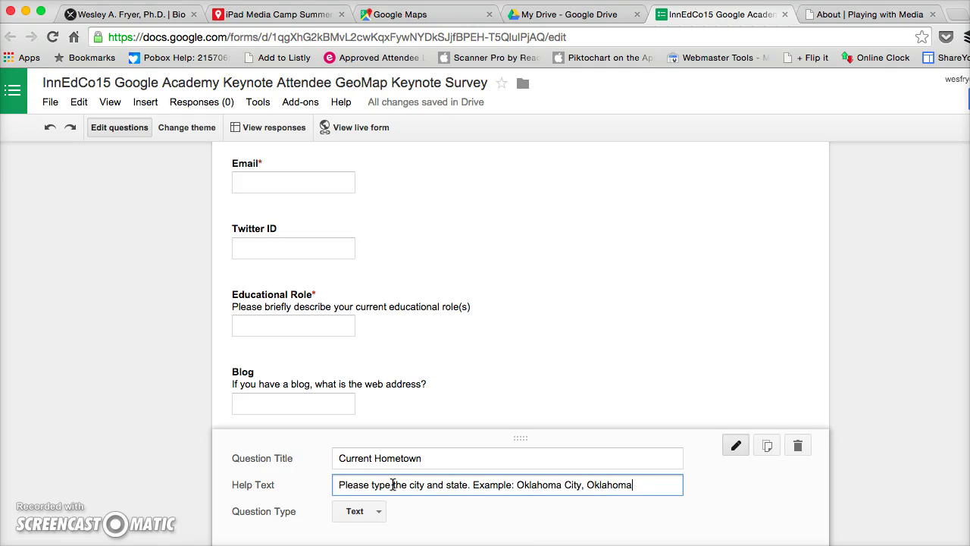
drag(518, 485, 655, 488)
text(Denver,)
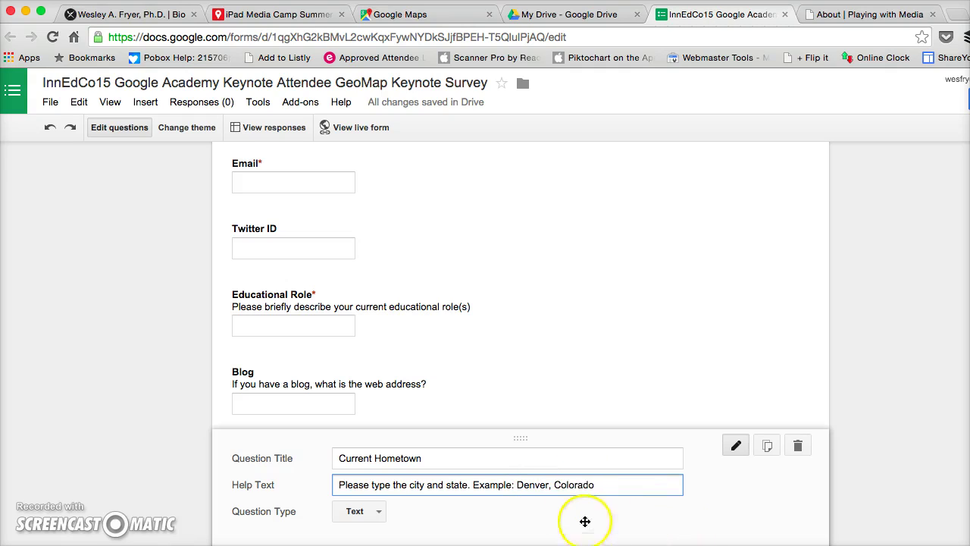
scroll(564, 505, down, 4)
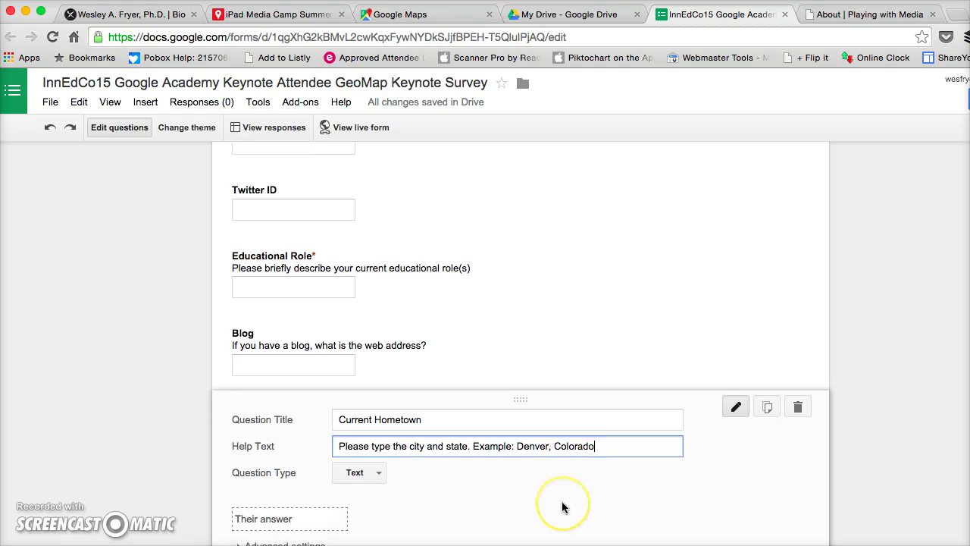
click(258, 489)
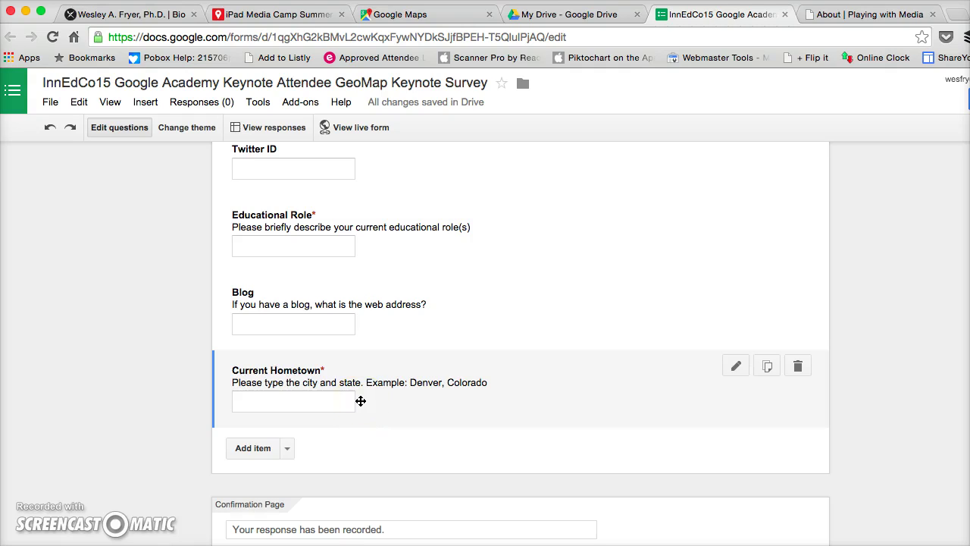
click(366, 432)
click(379, 479)
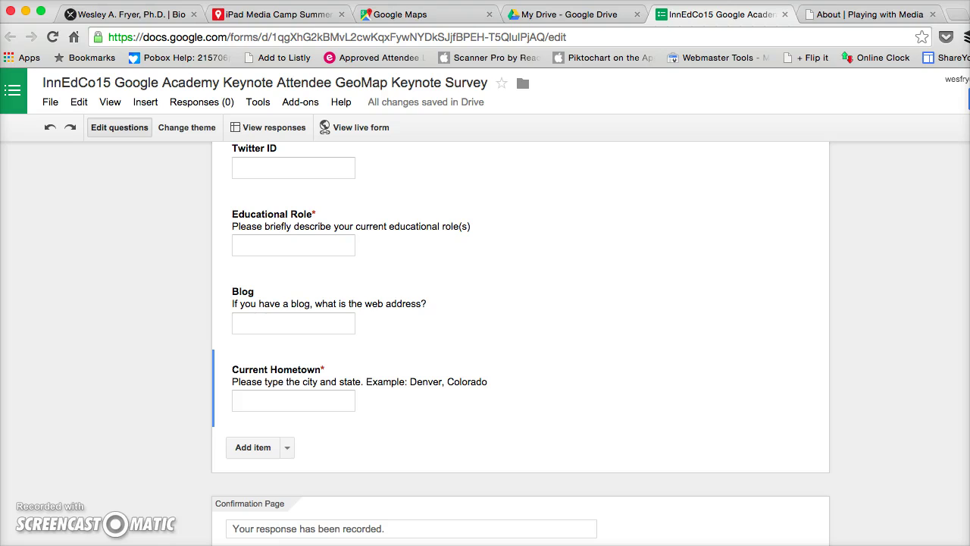
Append a thank-you ending 'You can view the results on:' plus a new line to the confirmation message.
scroll(829, 502, down, 3)
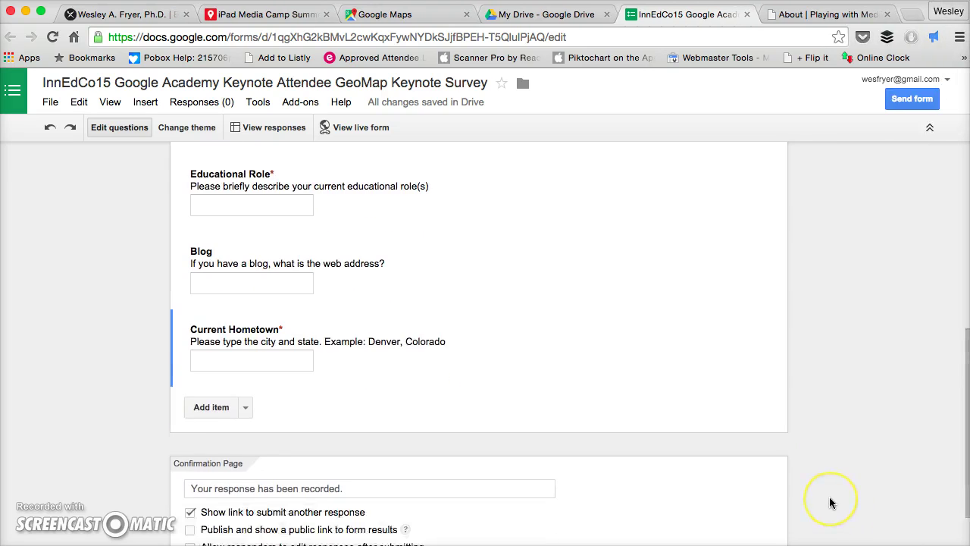
click(415, 416)
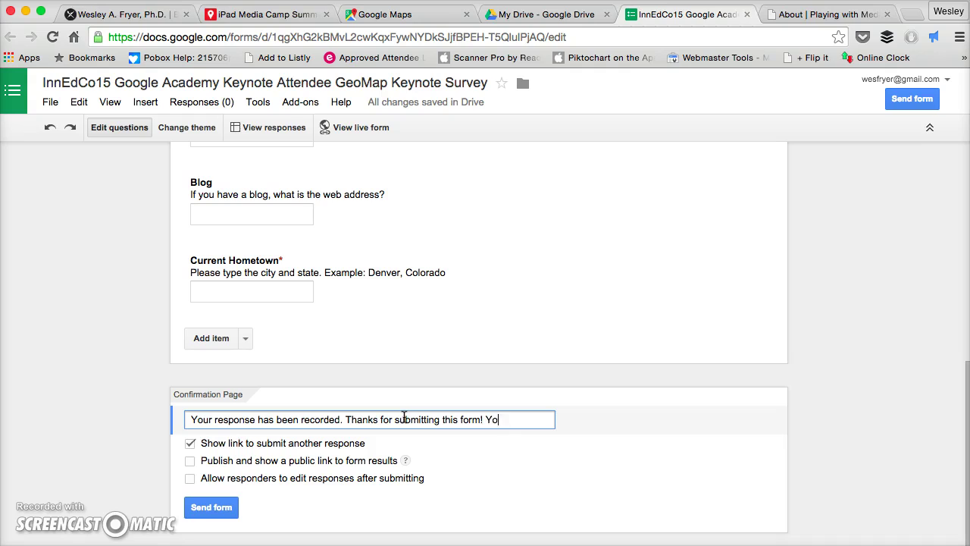
text(w the results on:)
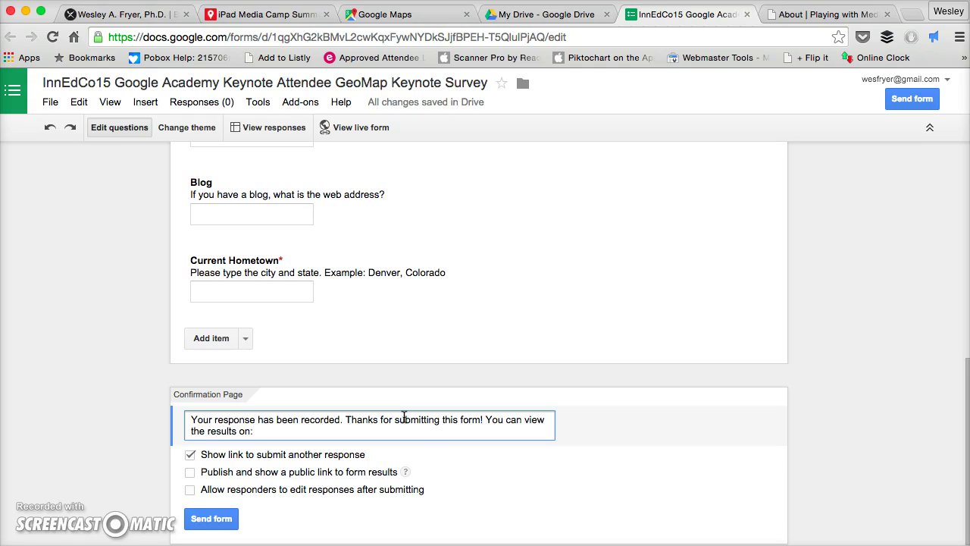
key(Return)
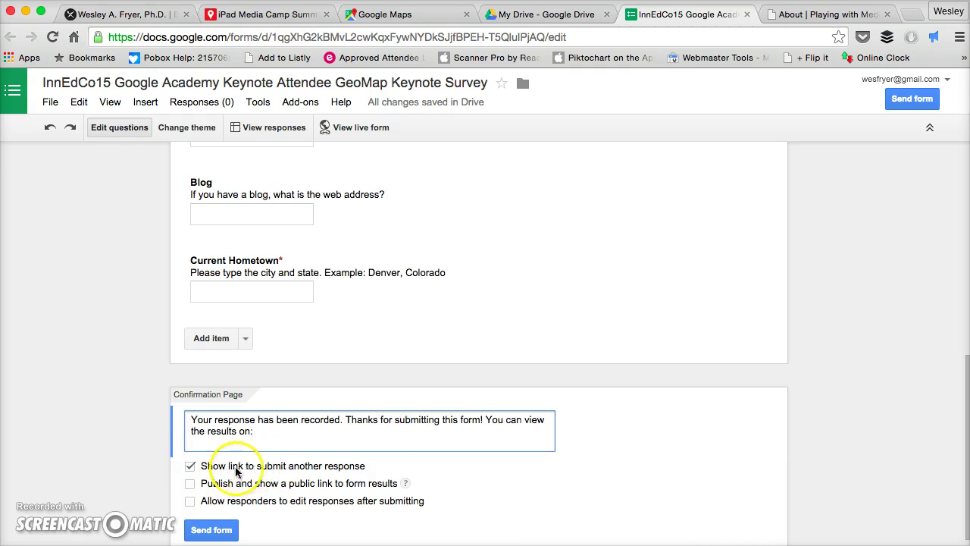
click(212, 529)
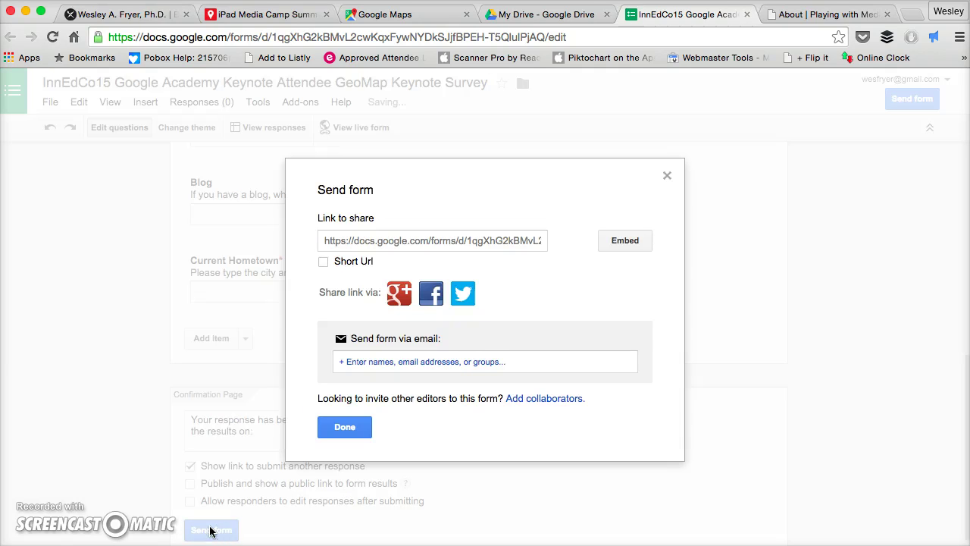
Copy the form's share link and load the live survey form in a new browser tab.
click(442, 240)
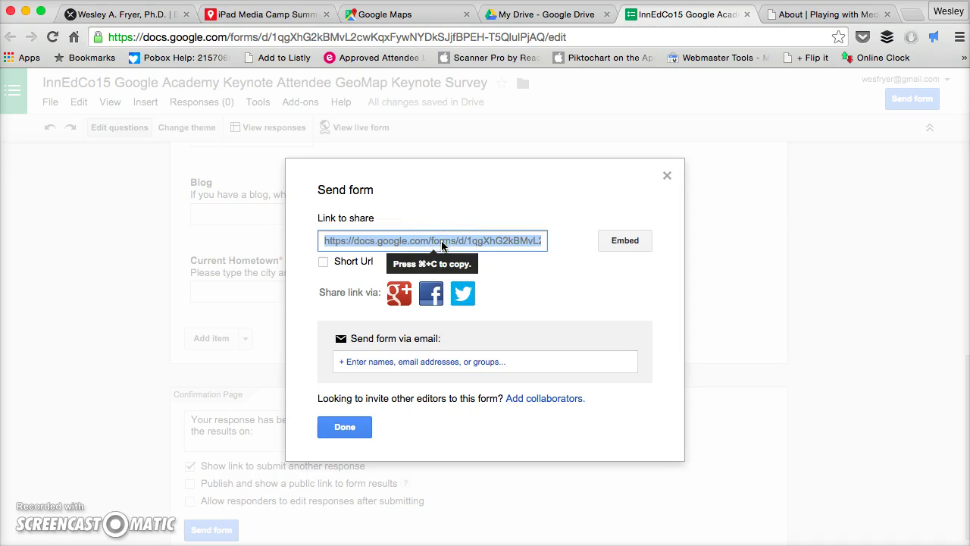
key(super+c)
key(super+t)
key(super+v)
key(Return)
click(584, 219)
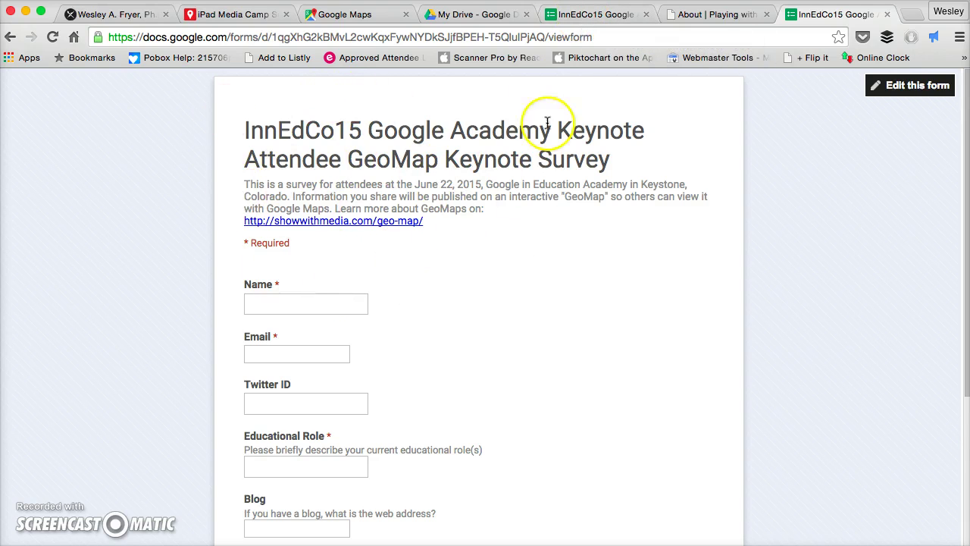
Enter the respondent's name, e-mail address and Twitter ID in the live form.
scroll(565, 310, down, 1)
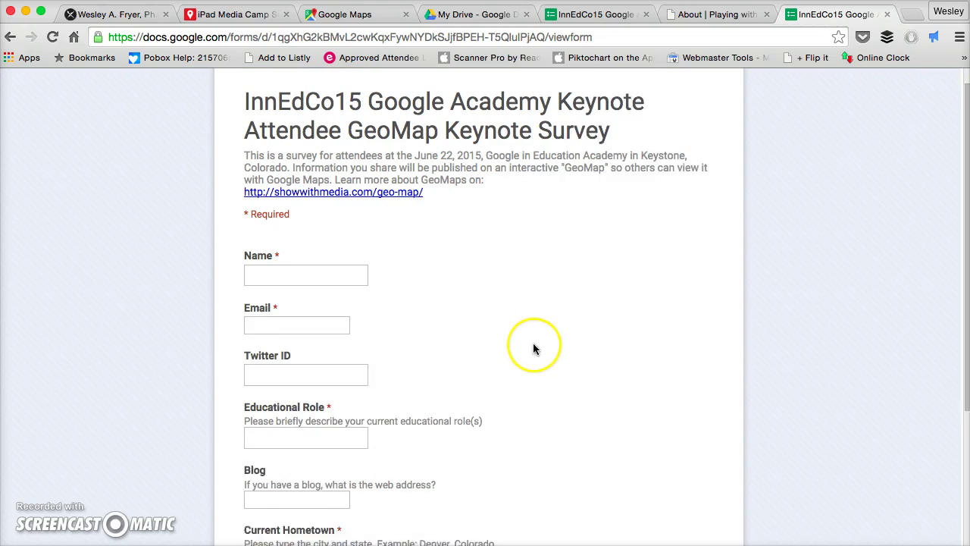
click(292, 263)
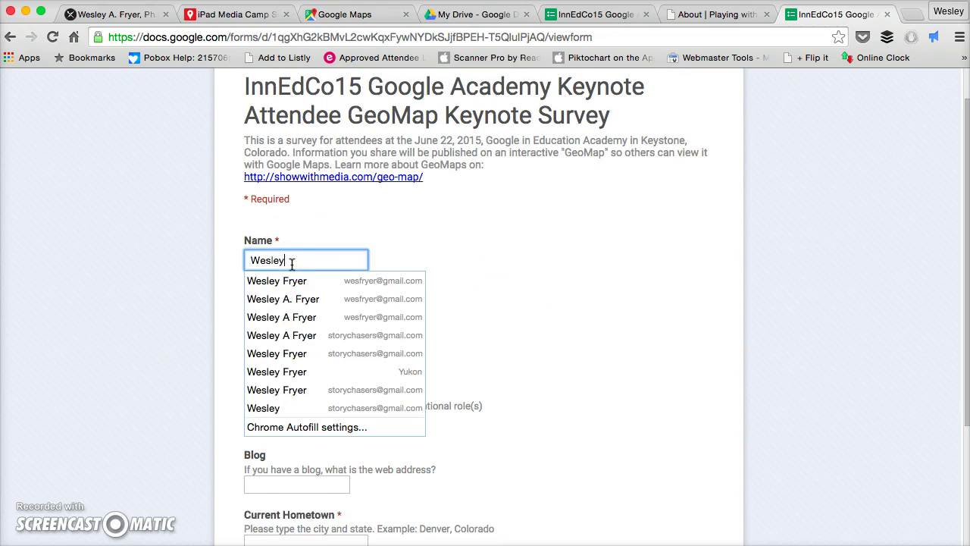
key(Tab)
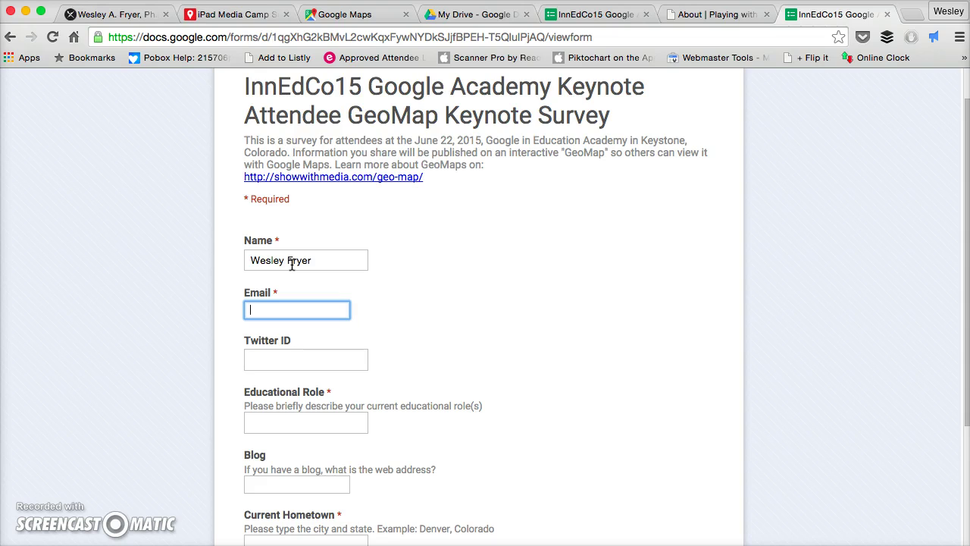
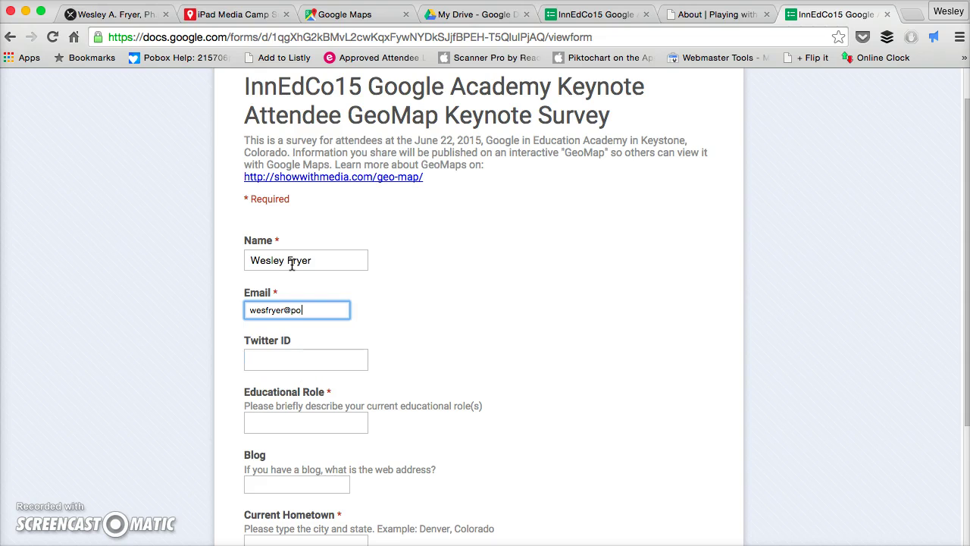
key(Tab)
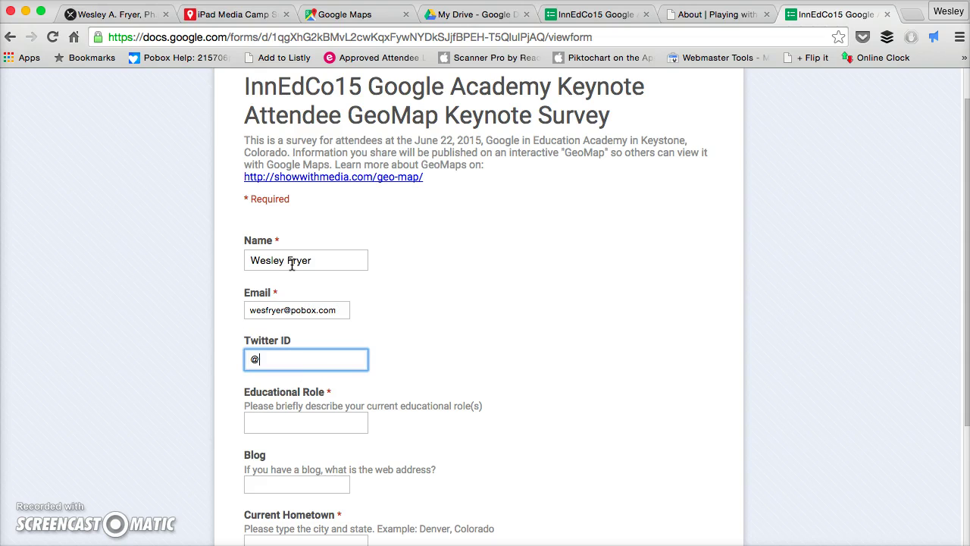
Answer role 'Director of Technology for a PK-12 Independent School', the blog URL, and hometown Oklahoma City, Oklahoma, then submit.
scroll(481, 304, down, 3)
click(289, 263)
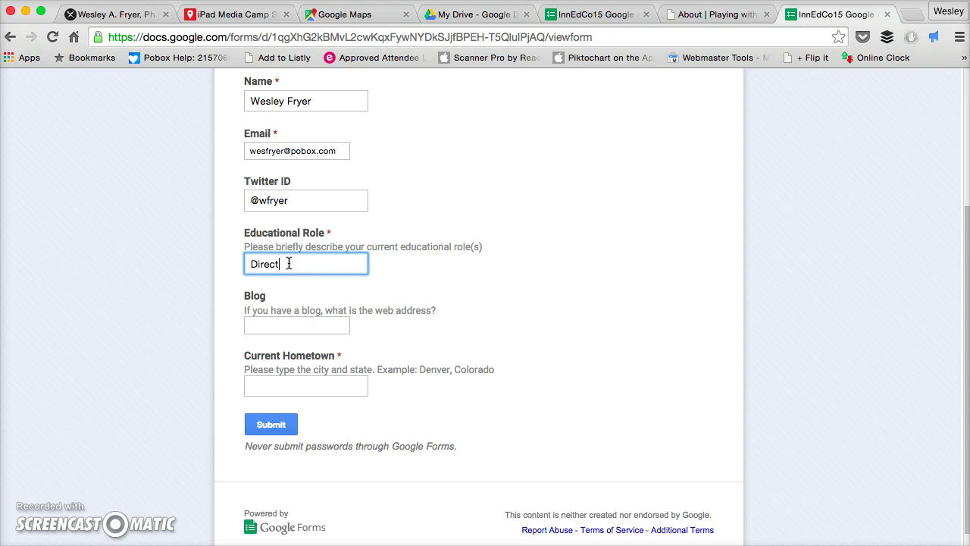
text(Director of Technology for a PK-)
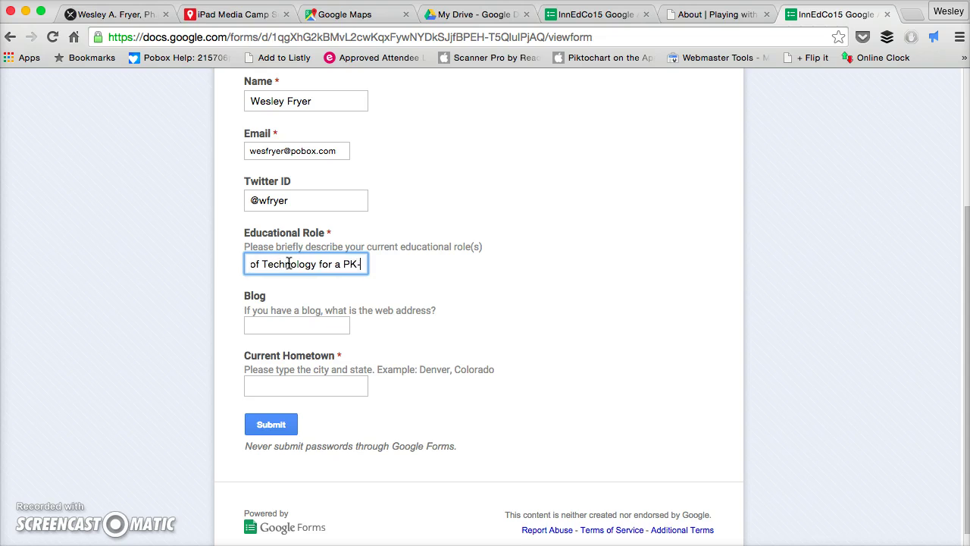
text(12 Indepe)
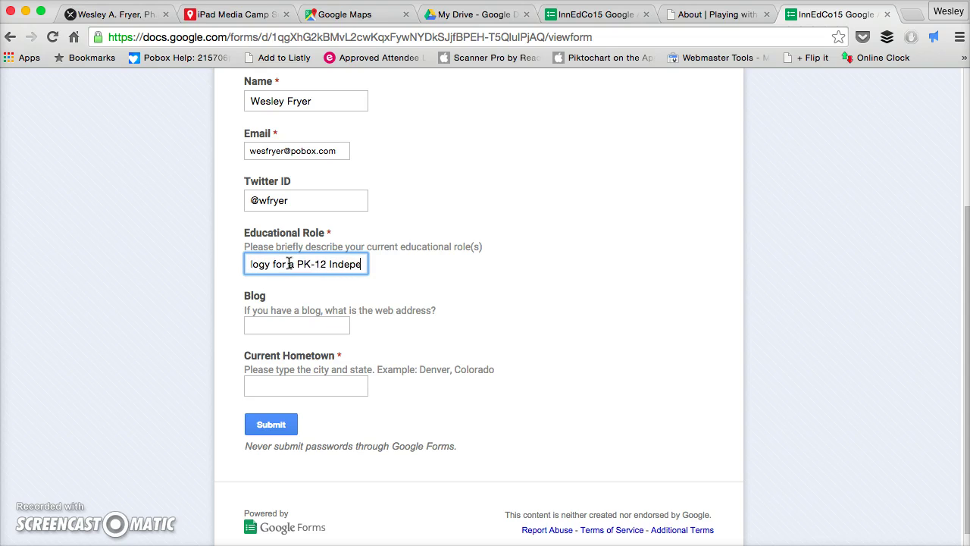
text(ndent School)
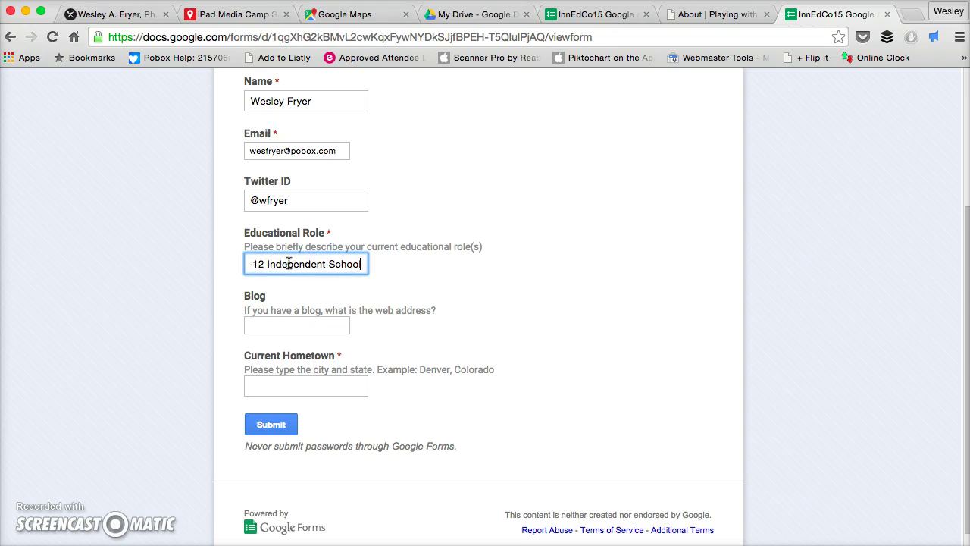
click(267, 319)
text(http://www.s)
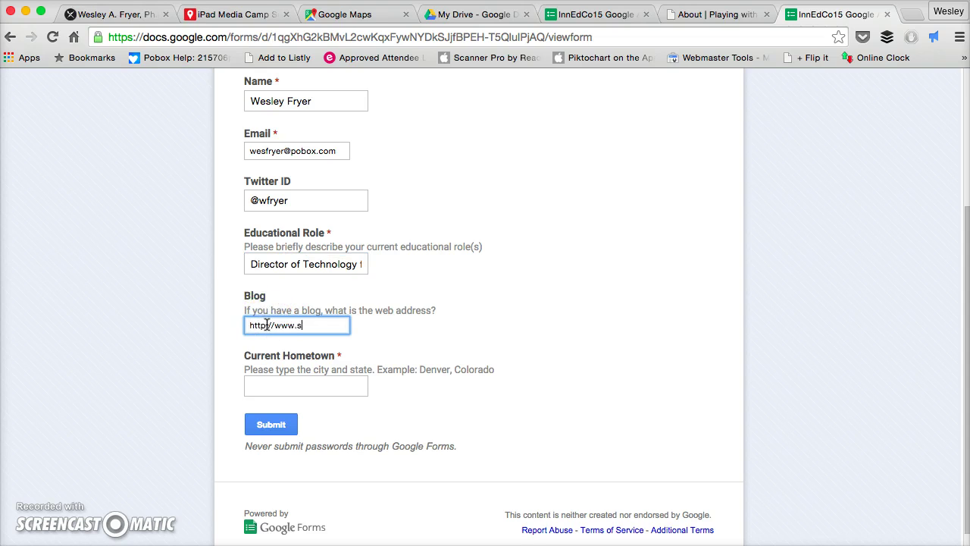
text(peedofcreativity.org)
click(268, 391)
text(Ok)
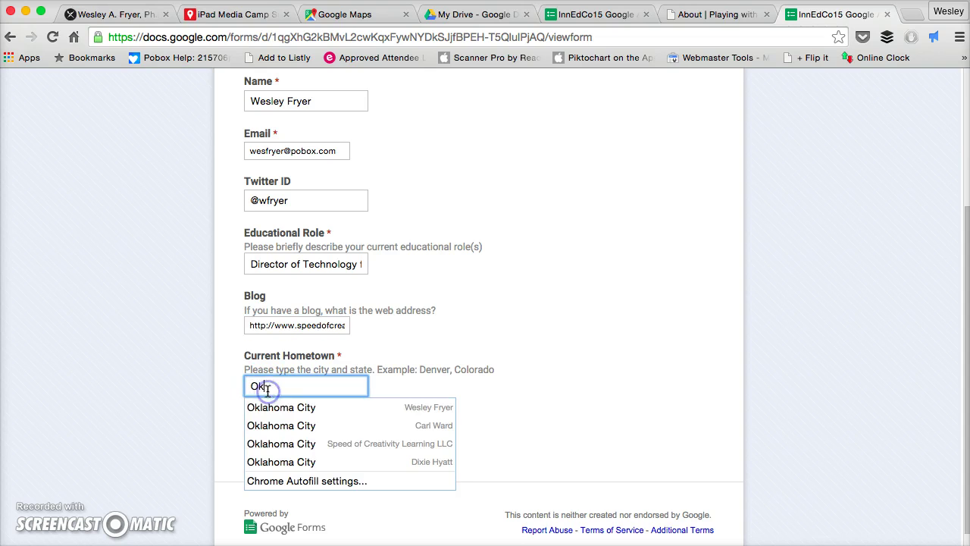
text(lahoma City, O)
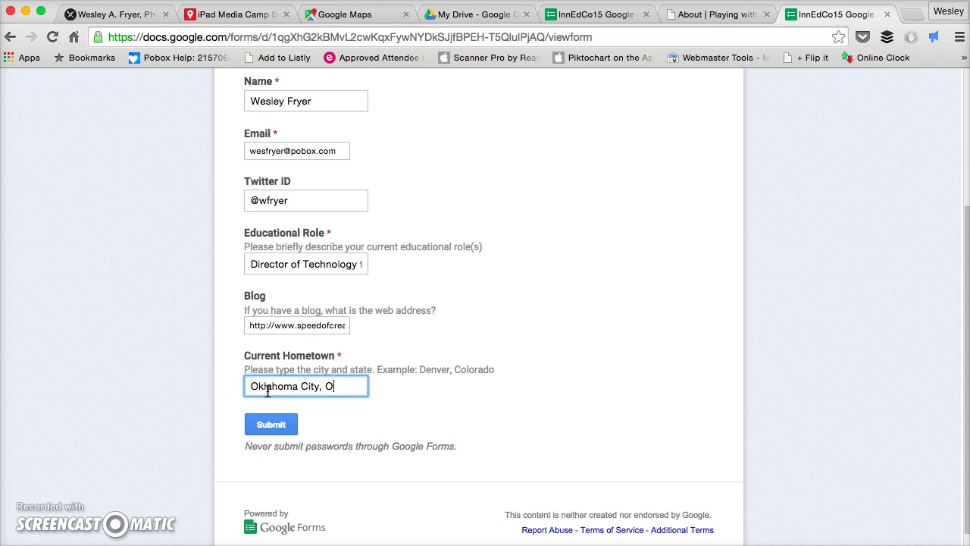
text(klahoma)
click(271, 424)
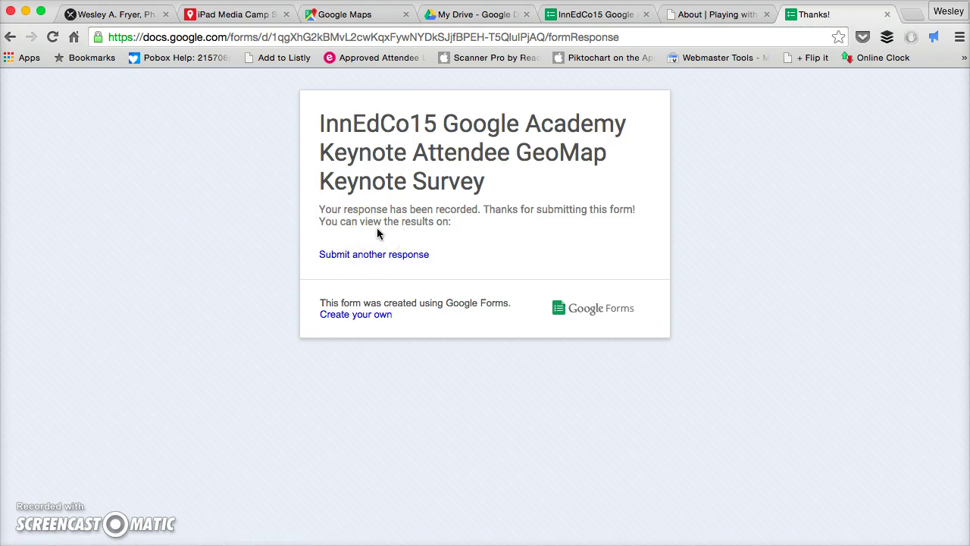
click(583, 15)
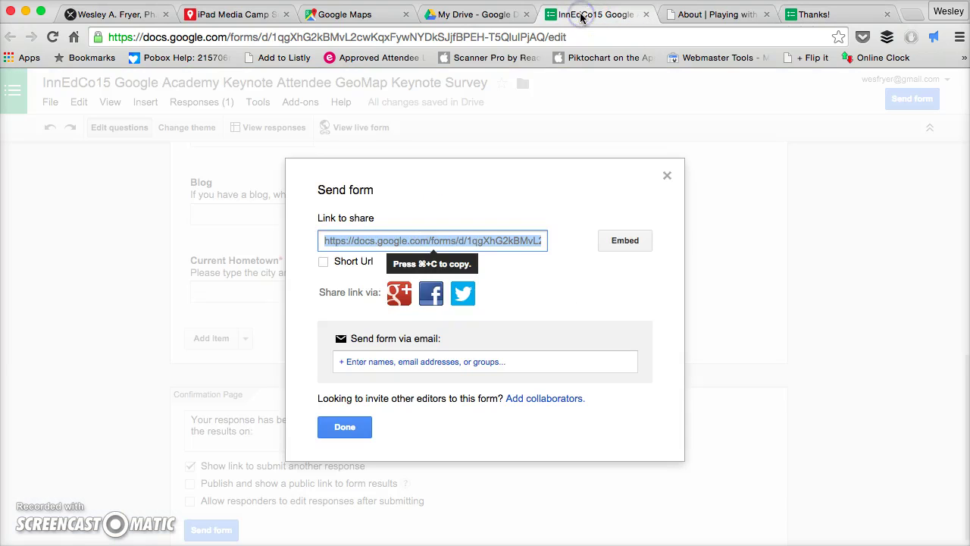
click(814, 15)
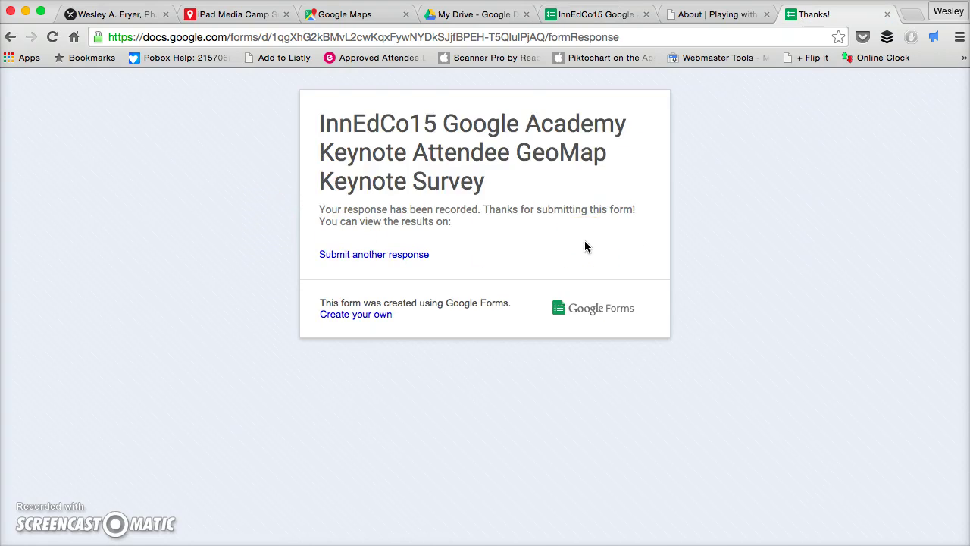
From the Google Maps tab, create a new map in My maps.
click(351, 17)
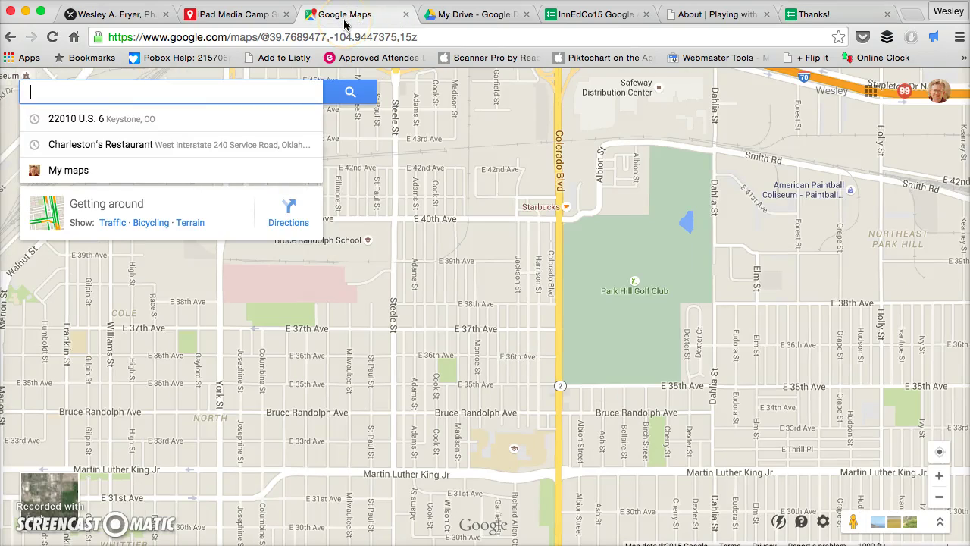
click(72, 173)
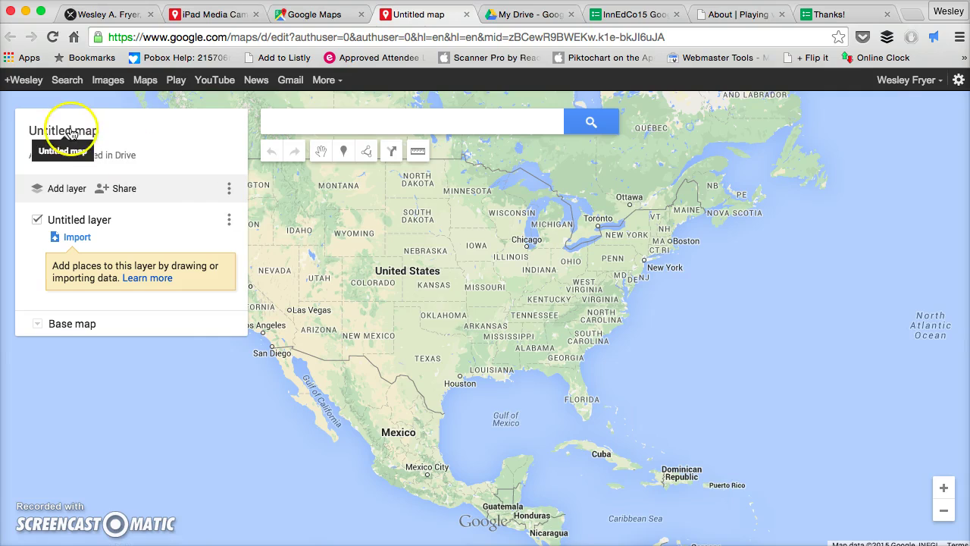
Title the map 'InnEdCo15 Google Academy Keynote Attendees GeoMap' using the survey title copied from TextWrangler.
click(72, 131)
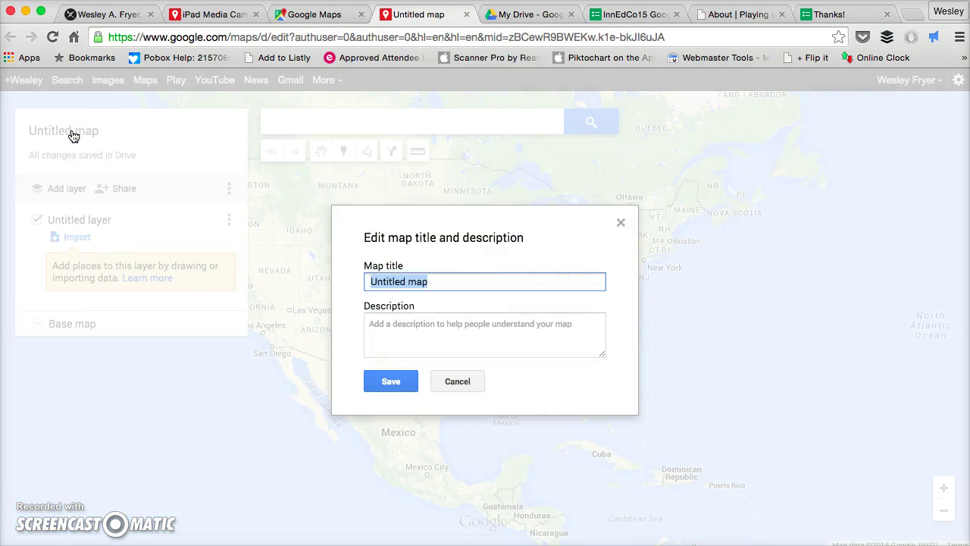
key(super+Tab)
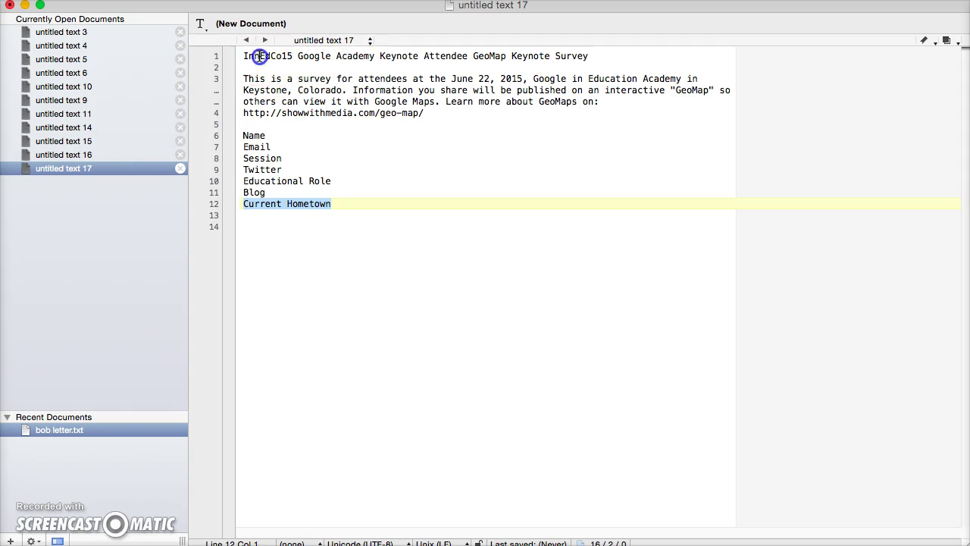
drag(259, 58, 506, 56)
key(super+c)
key(super+Tab)
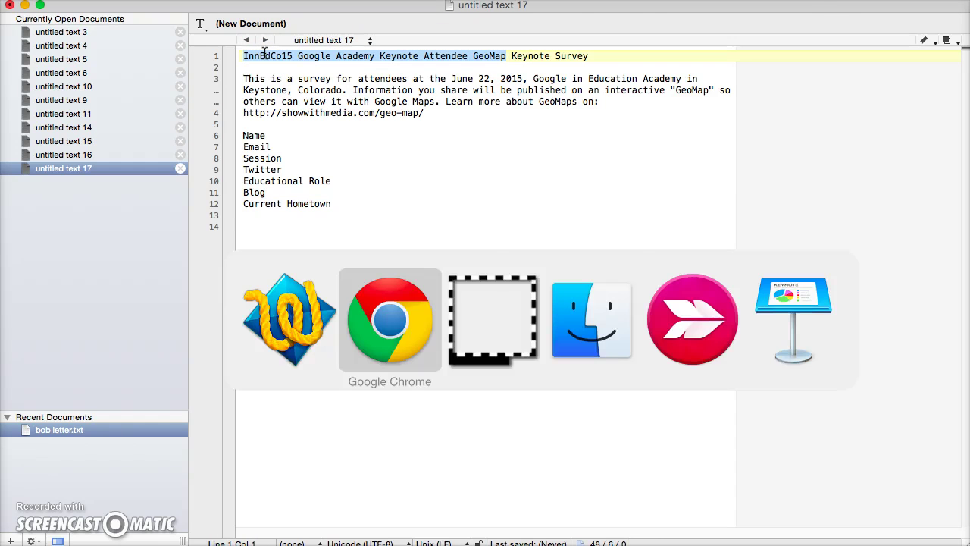
key(super+v)
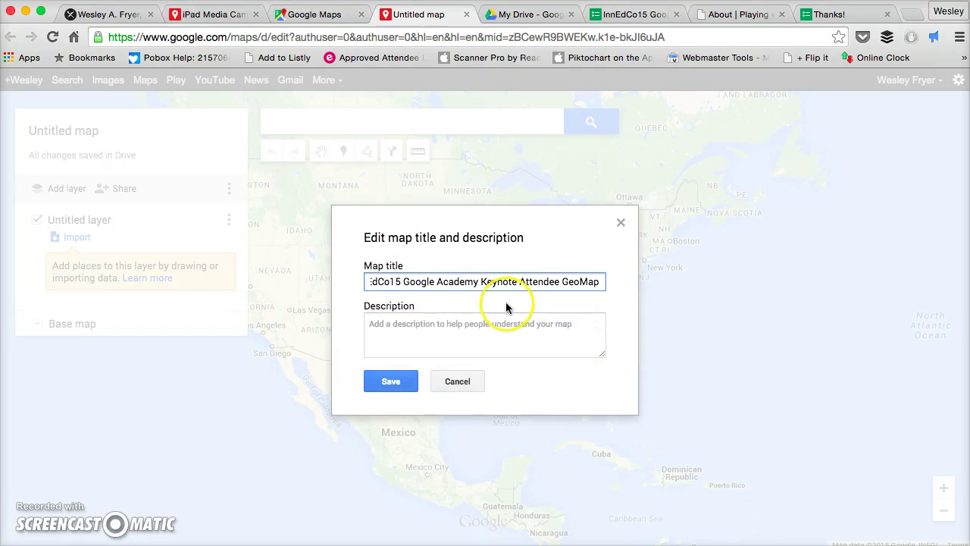
drag(405, 281, 326, 279)
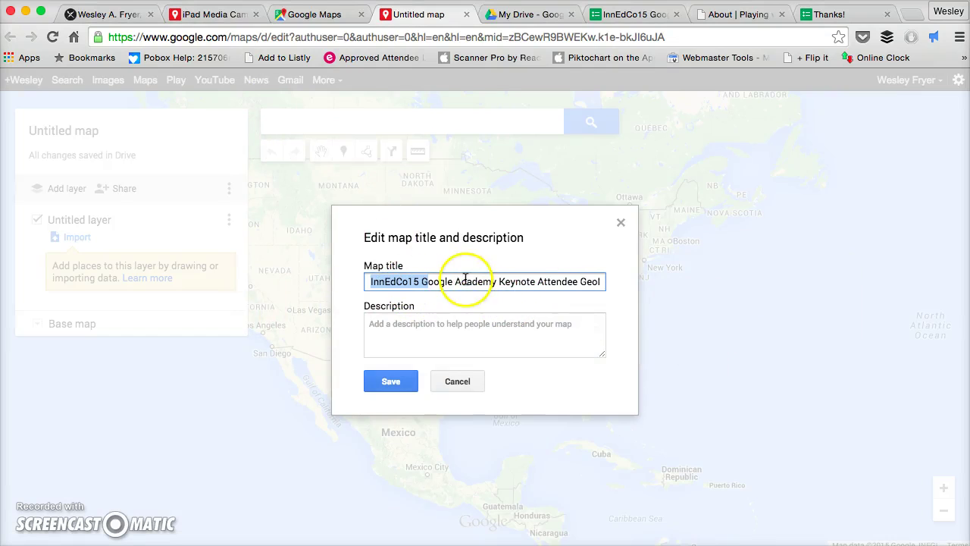
click(578, 281)
text(s)
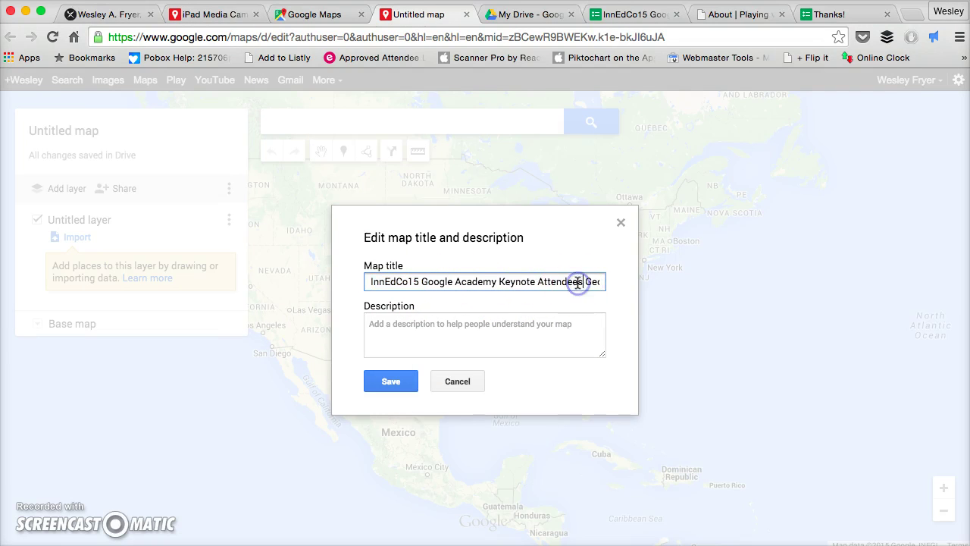
click(389, 379)
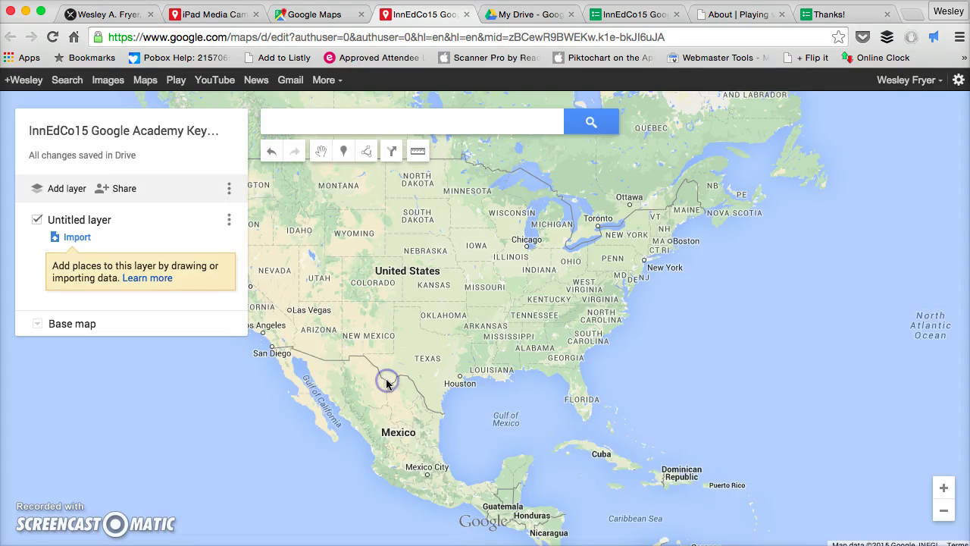
Import the InnEdCo15 responses spreadsheet from Google Drive into the untitled layer, found by searching 'responses'.
click(302, 369)
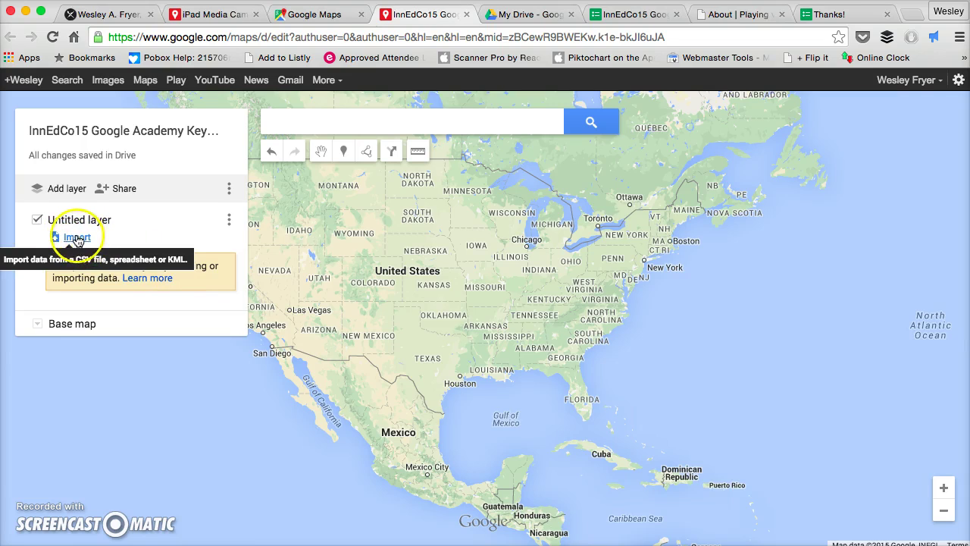
click(79, 239)
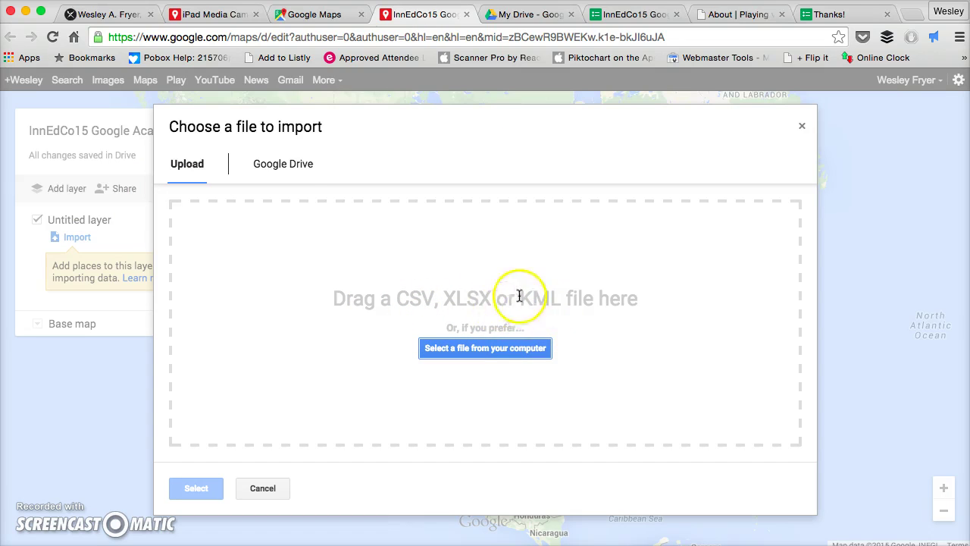
click(292, 164)
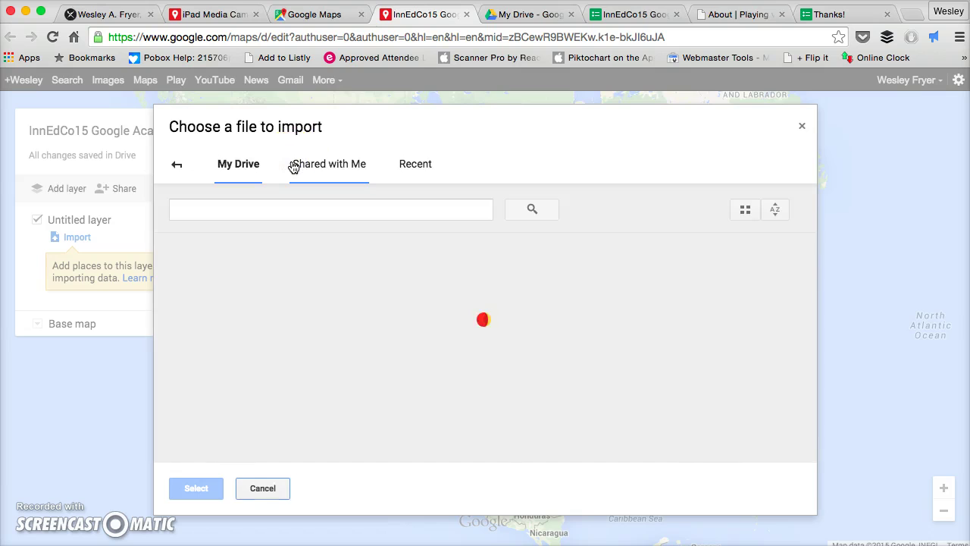
click(252, 214)
text(responses)
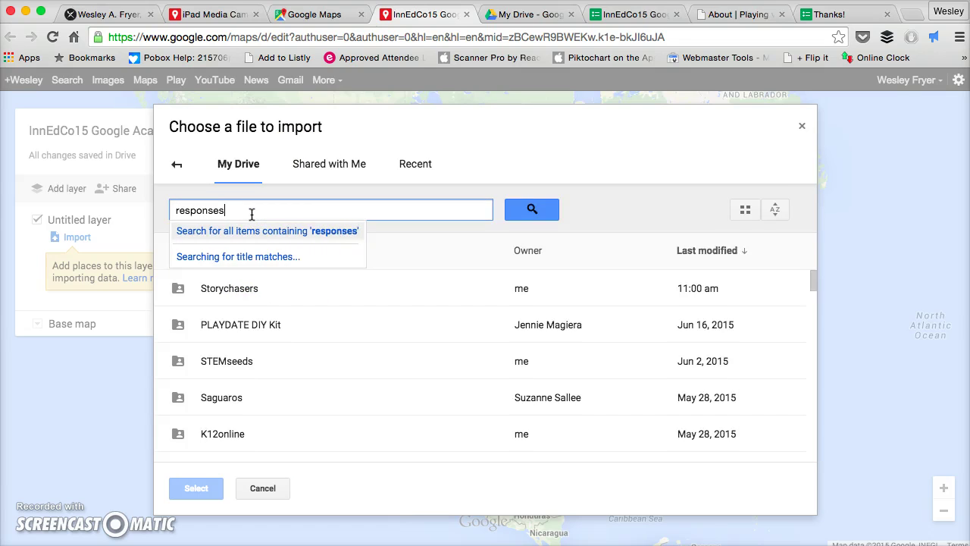
key(Return)
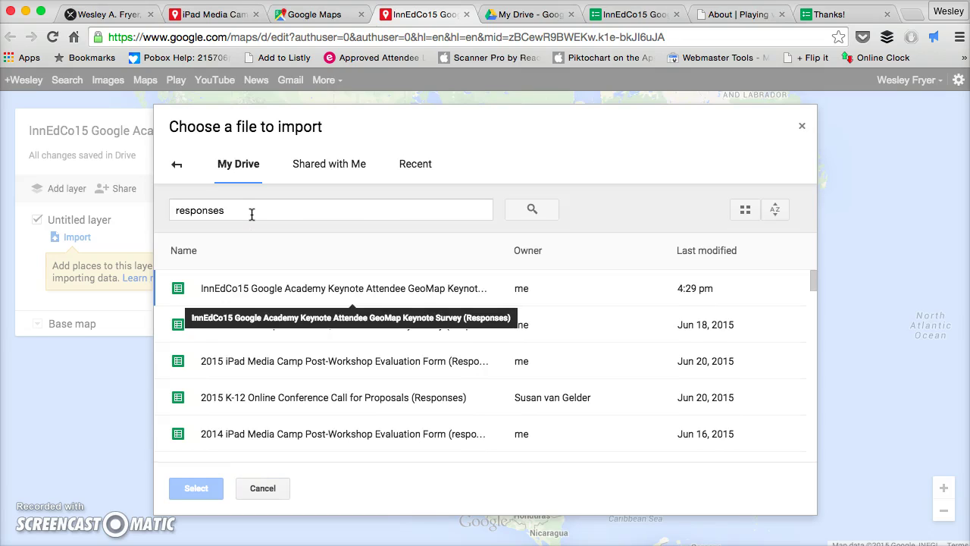
click(247, 292)
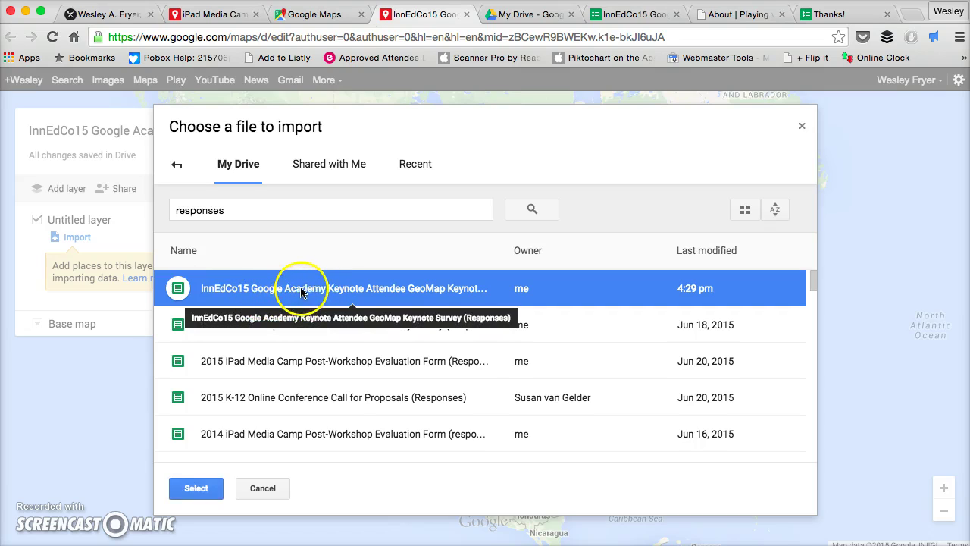
click(203, 489)
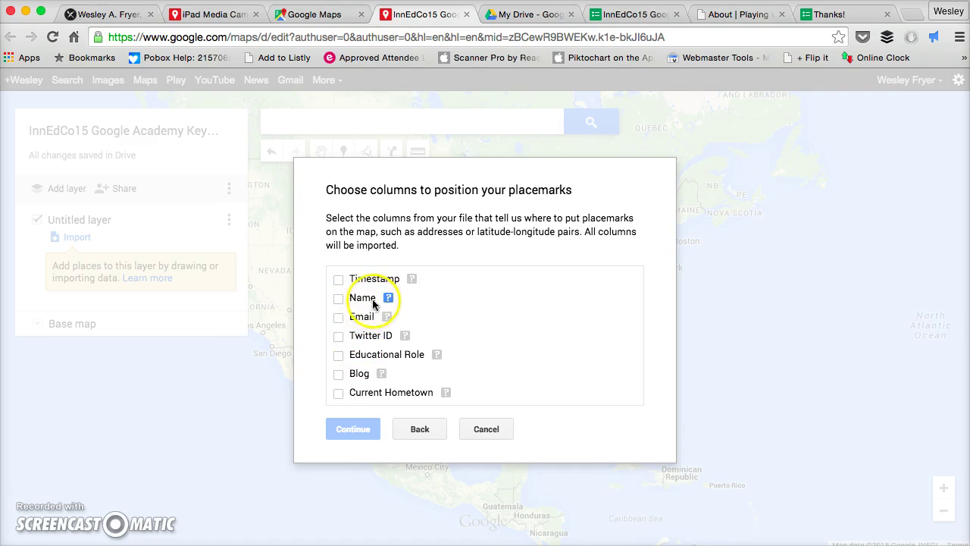
Place the imported markers by Current Hometown and title them by Name.
click(338, 394)
click(353, 428)
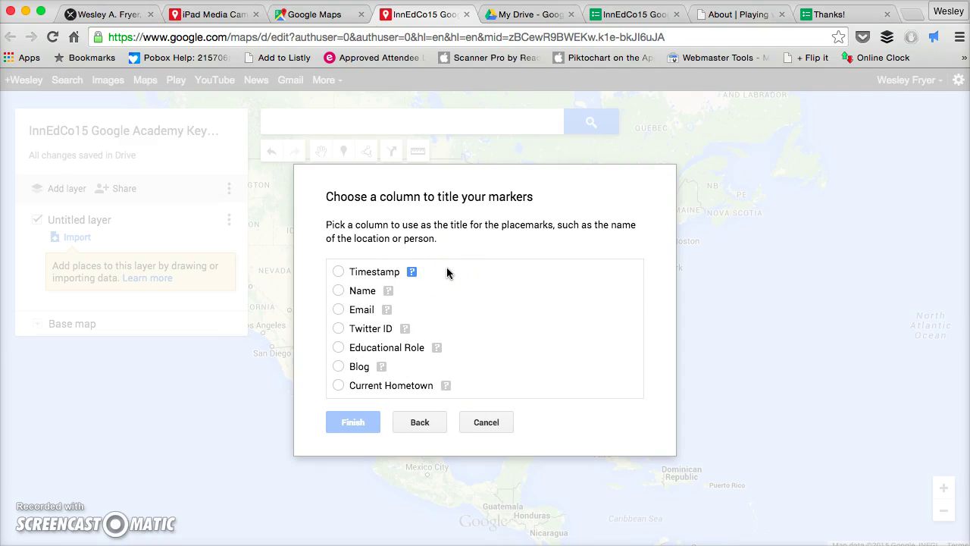
click(339, 291)
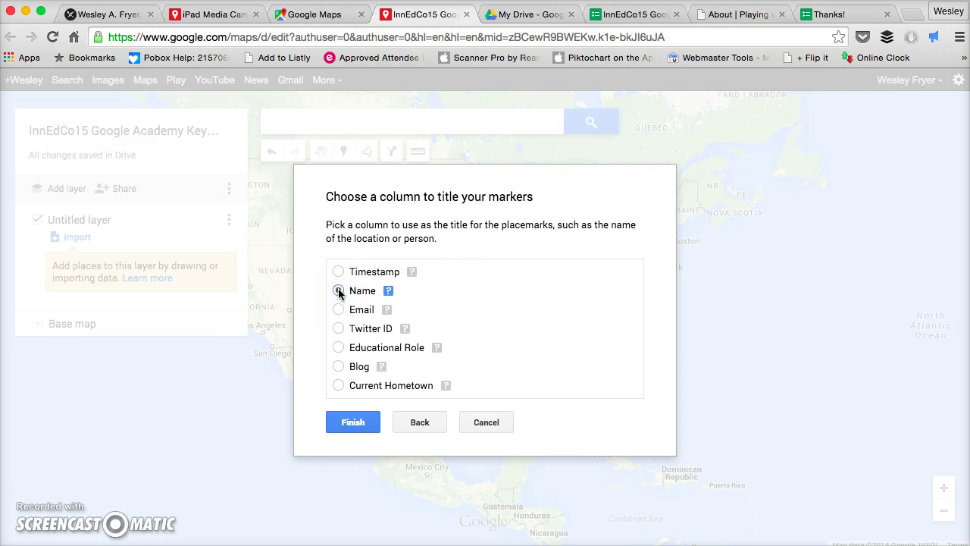
click(355, 423)
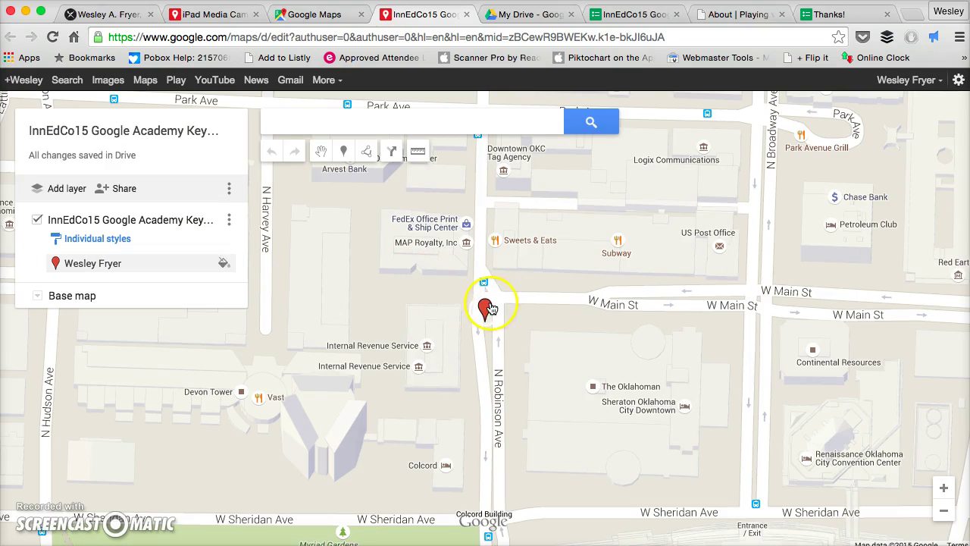
Zoom out to the United States, open the Oklahoma City marker's details card, and select the map's web address.
click(945, 515)
click(944, 515)
click(945, 515)
click(944, 515)
click(944, 514)
click(944, 515)
click(944, 514)
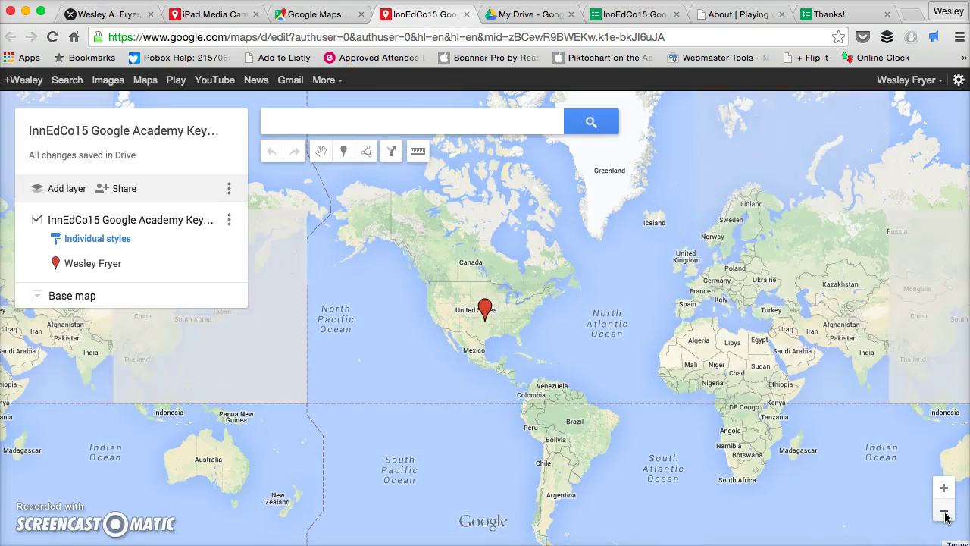
click(945, 488)
click(944, 489)
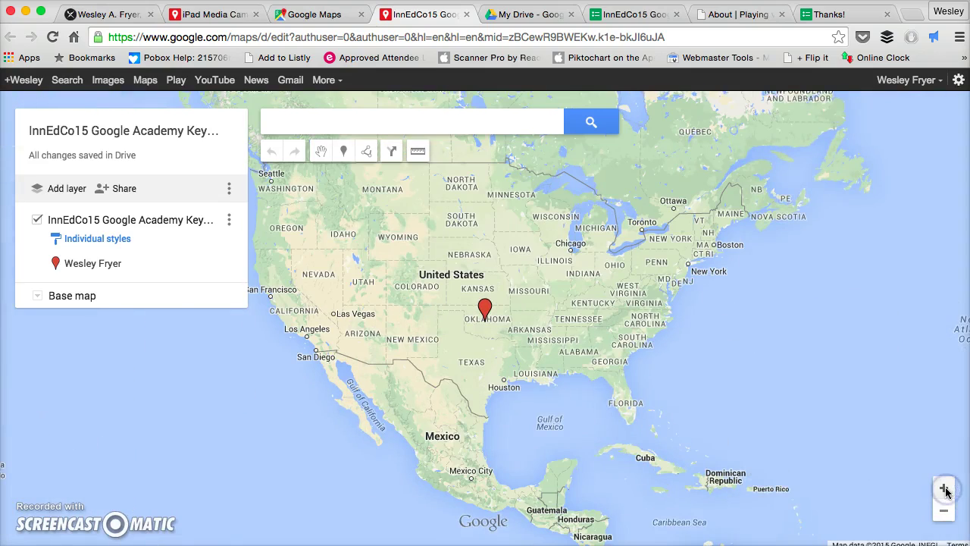
drag(565, 345, 608, 401)
click(528, 369)
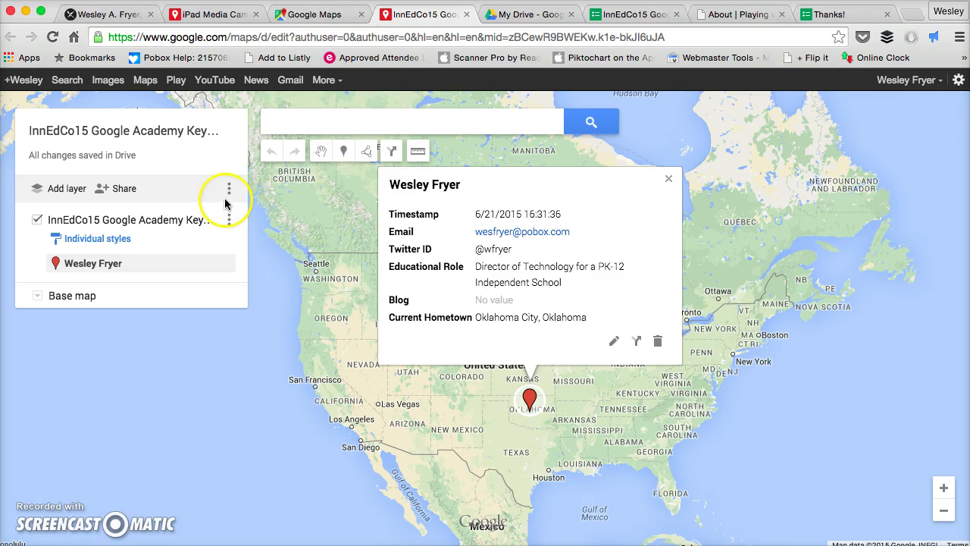
click(269, 36)
key(super+c)
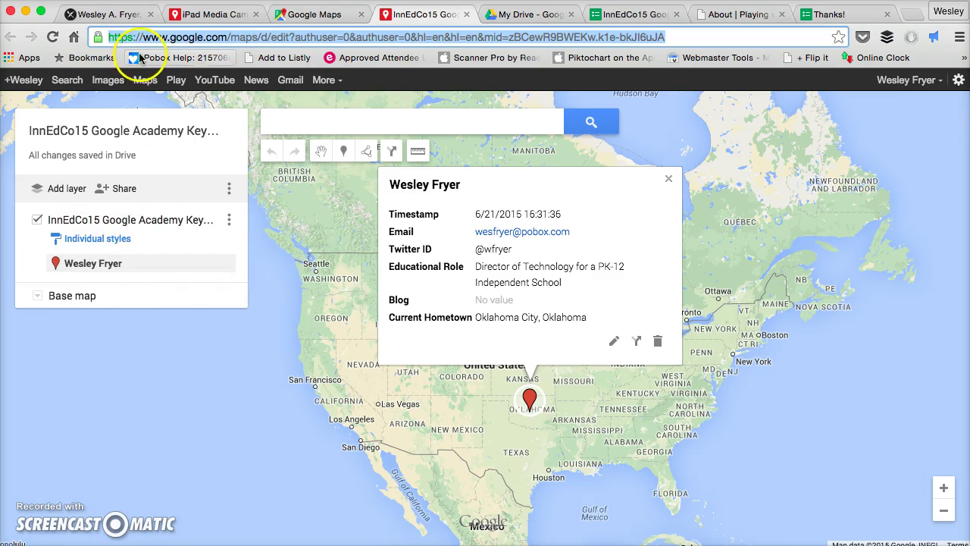
Switch to the iPad Media Camp Summer 2015 map and bring its Oklahoma markers into view.
click(216, 15)
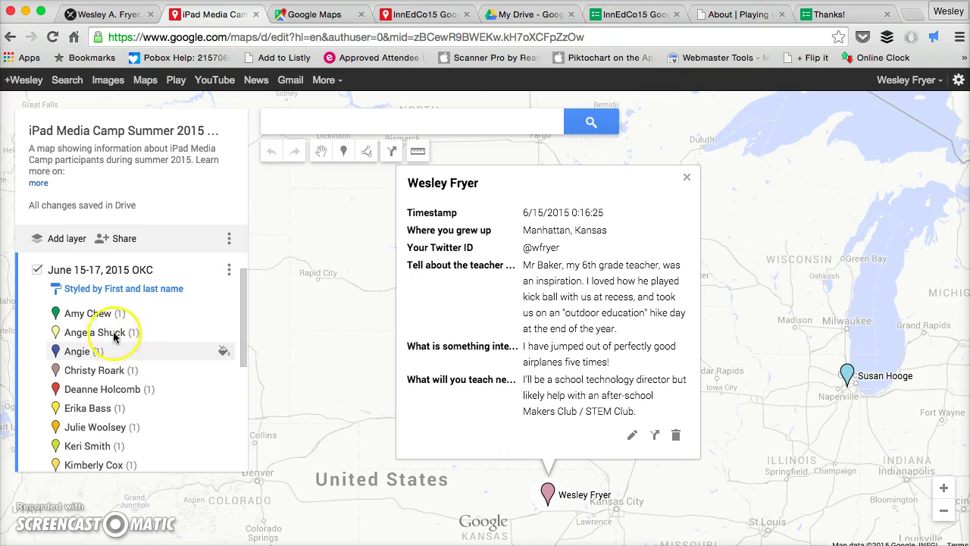
click(686, 179)
drag(632, 448, 616, 296)
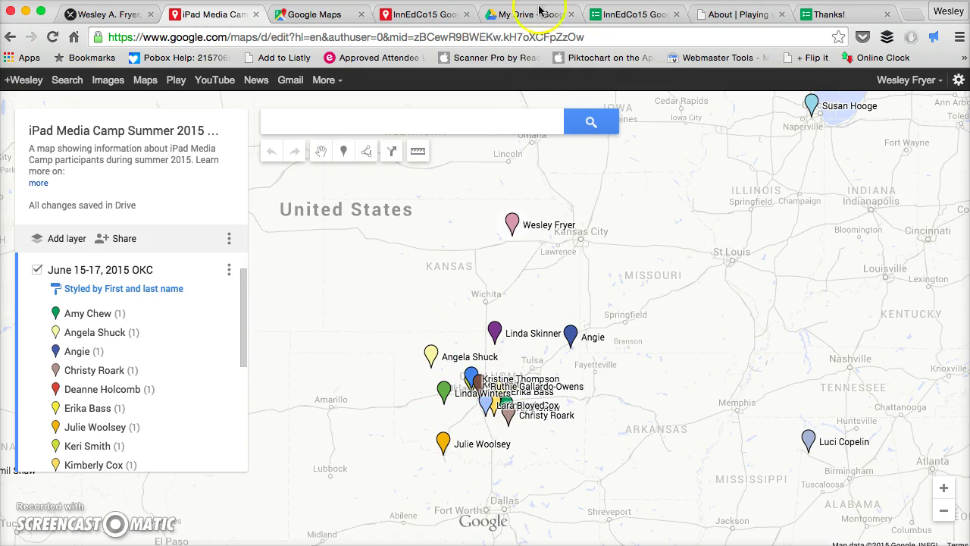
Test the copied map link in an incognito window, which shows only a sign-in page, then close it.
click(102, 0)
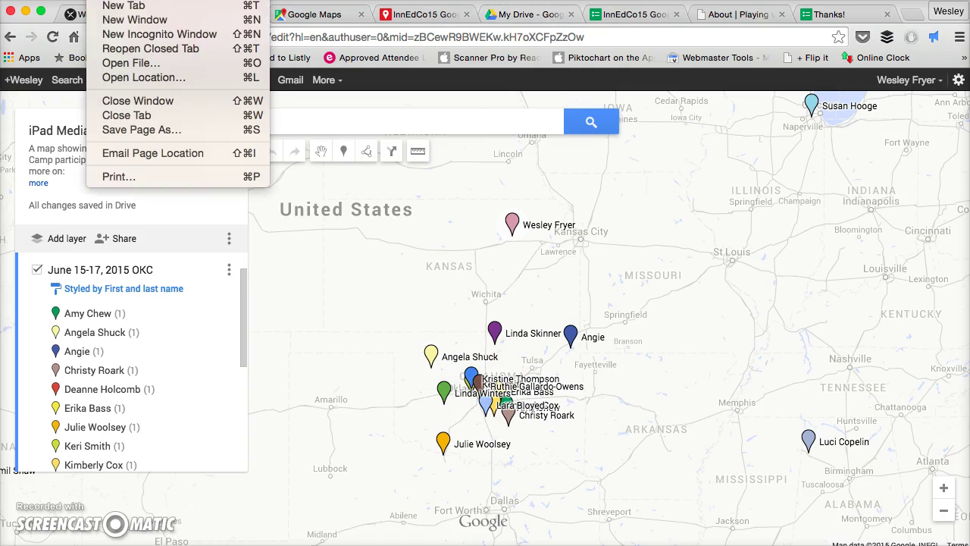
click(106, 35)
key(super+v)
key(Return)
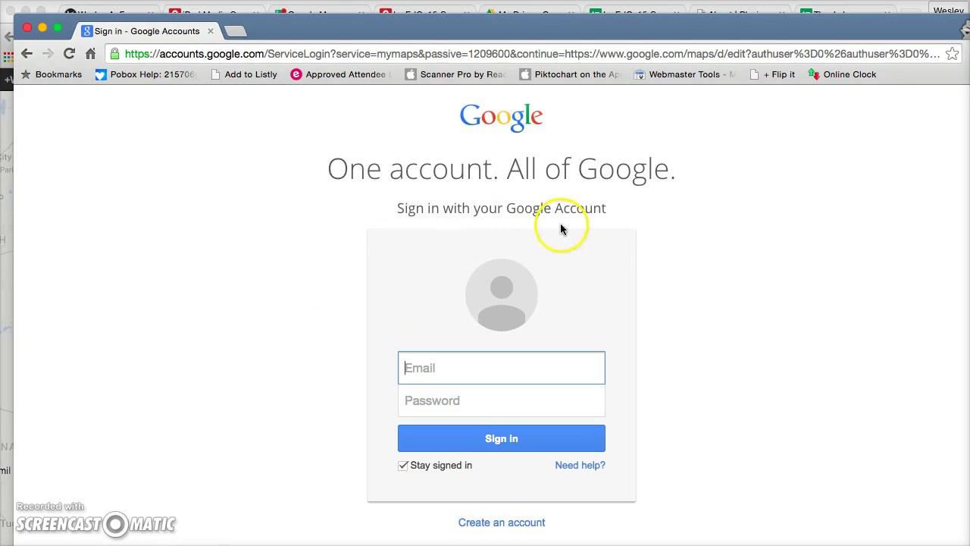
click(210, 31)
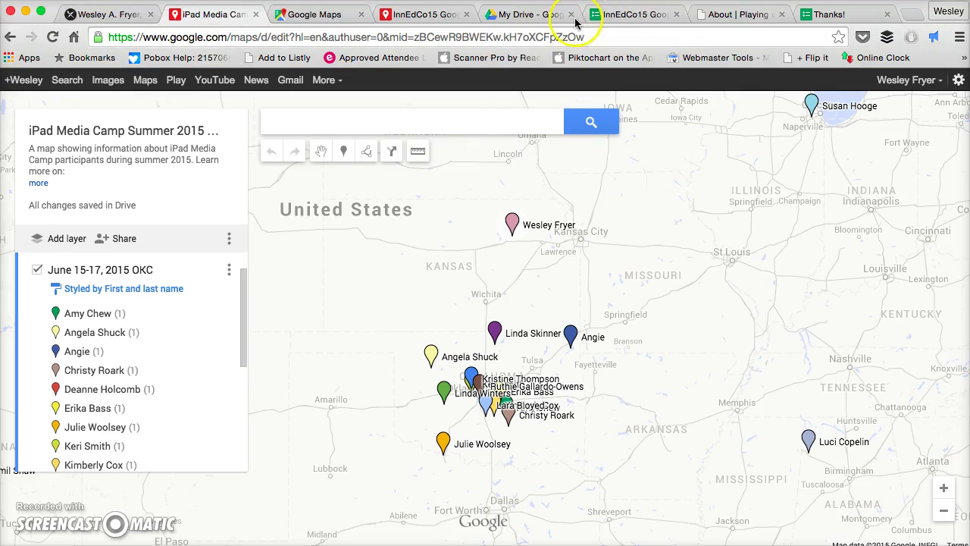
Set the InnEdCo15 map's link sharing to 'On - Anyone with the link' and copy its share link.
click(426, 17)
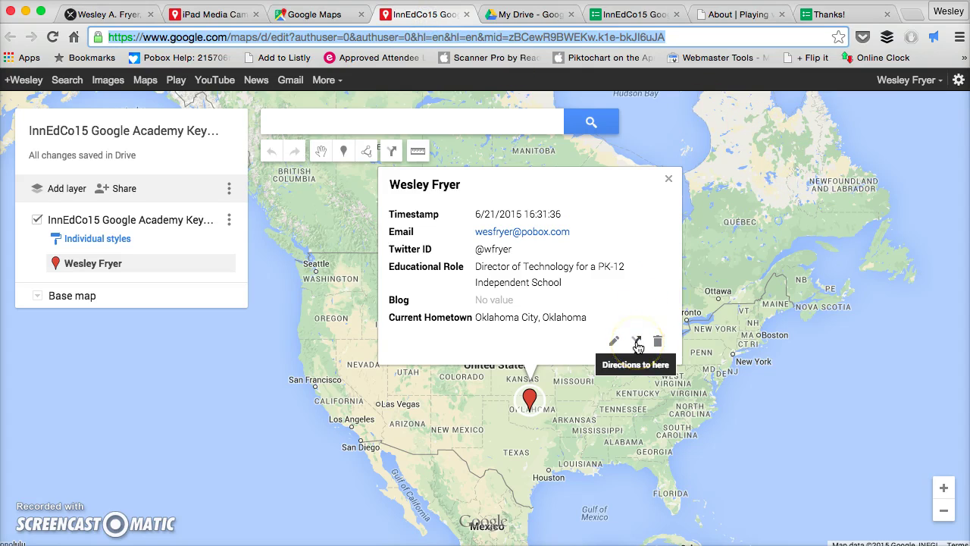
click(119, 189)
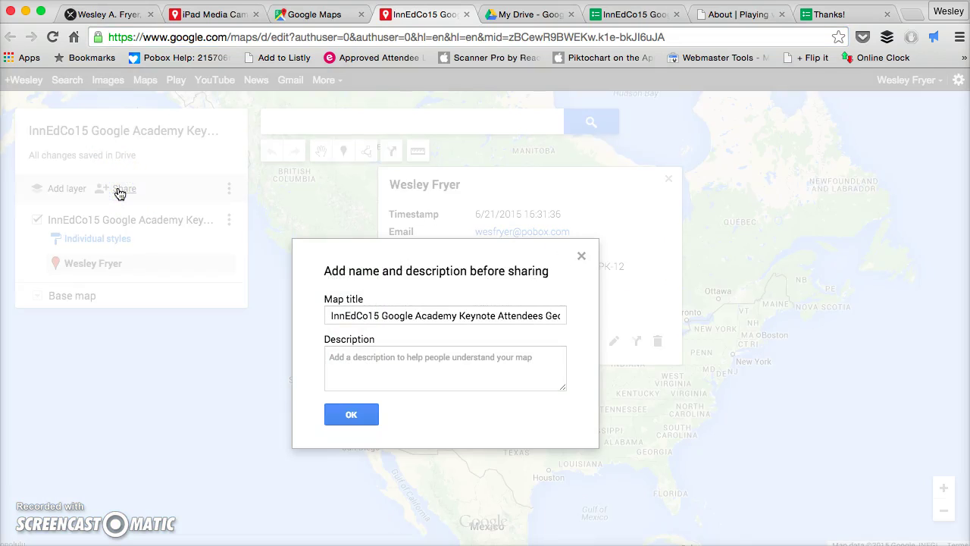
click(580, 256)
click(126, 182)
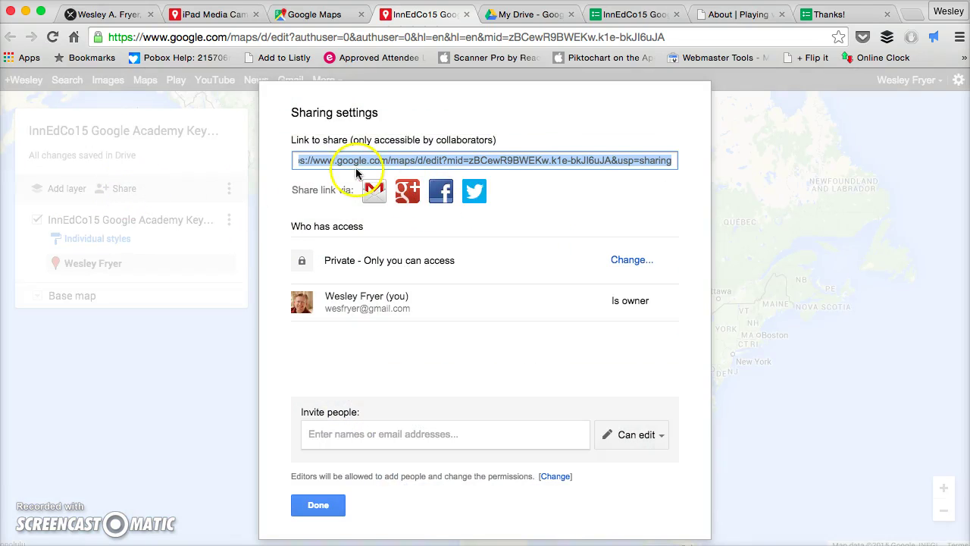
click(631, 263)
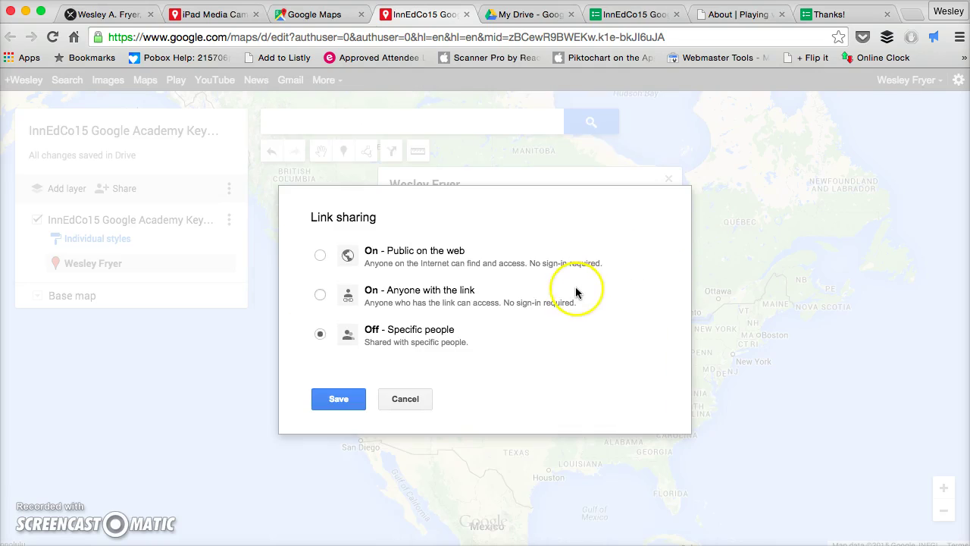
click(320, 294)
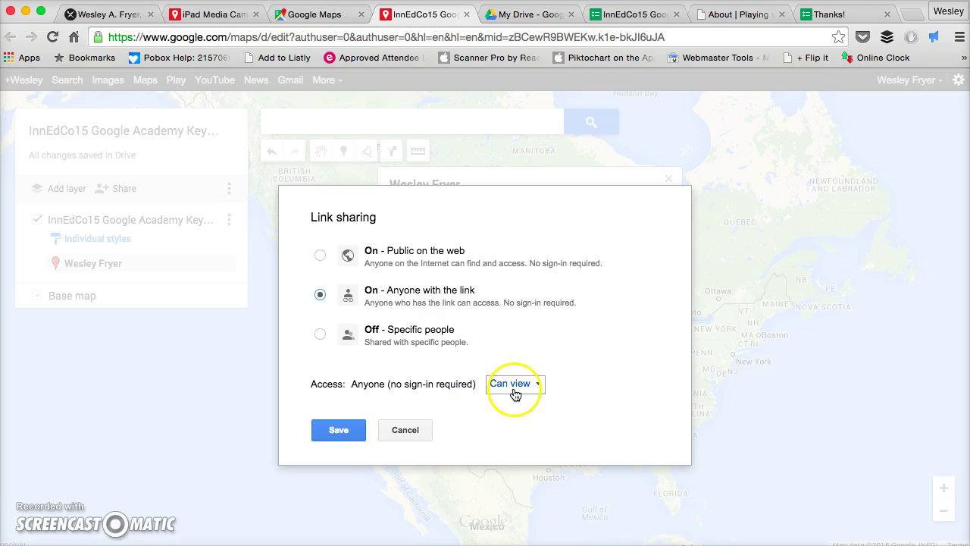
click(345, 431)
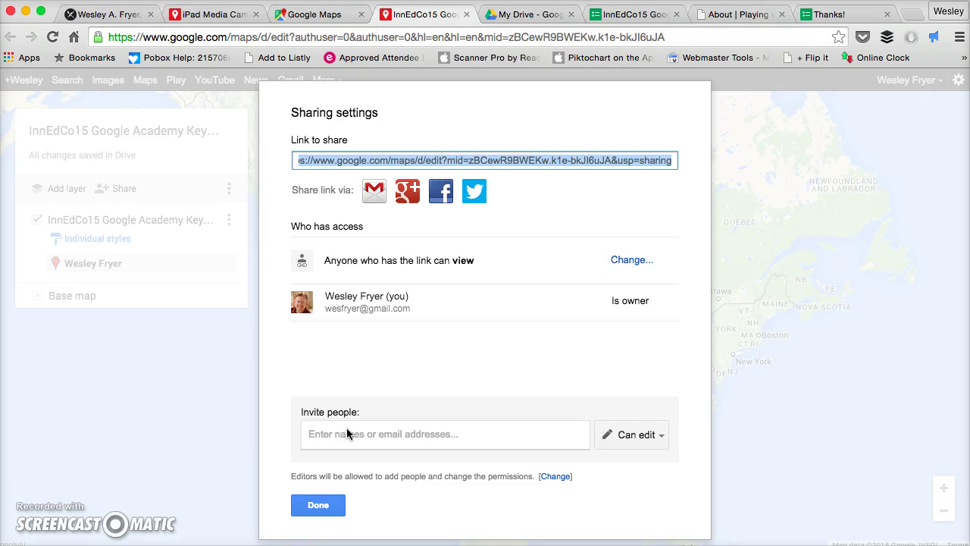
click(467, 161)
click(444, 159)
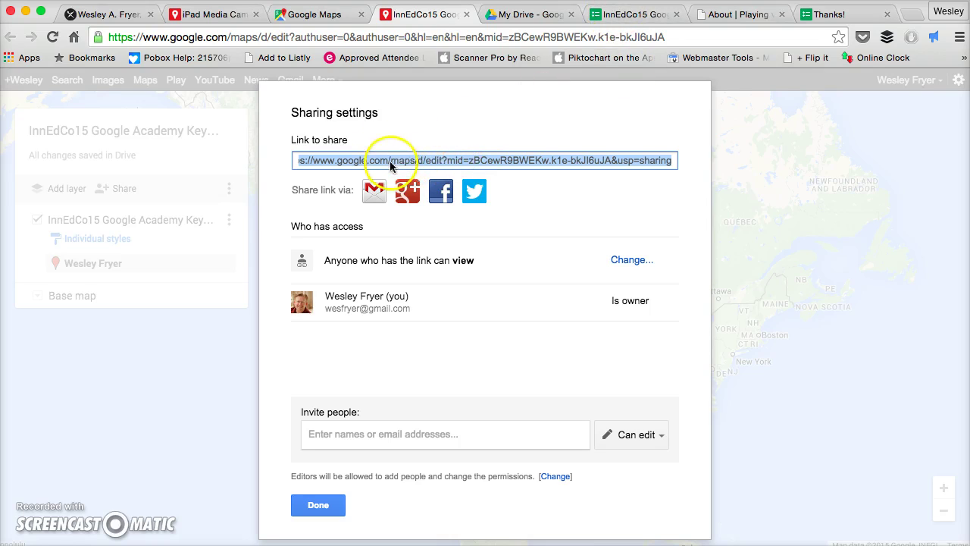
Paste the shared map link at the end of the form's confirmation message.
click(610, 15)
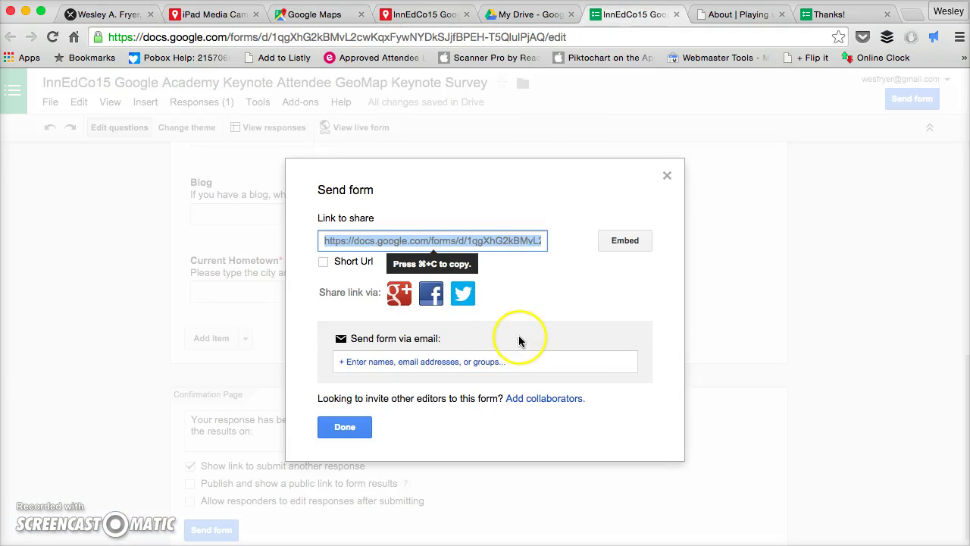
click(356, 421)
click(299, 439)
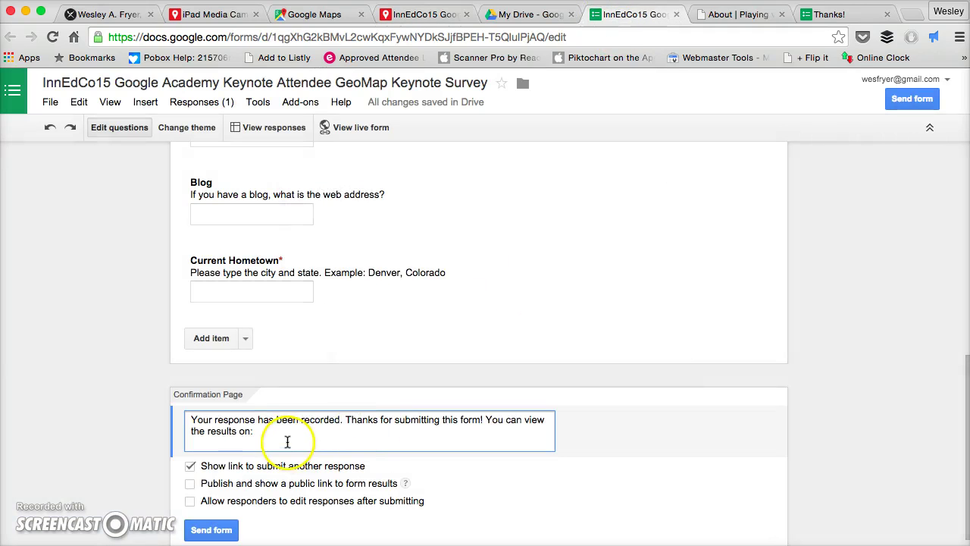
scroll(591, 446, down, 1)
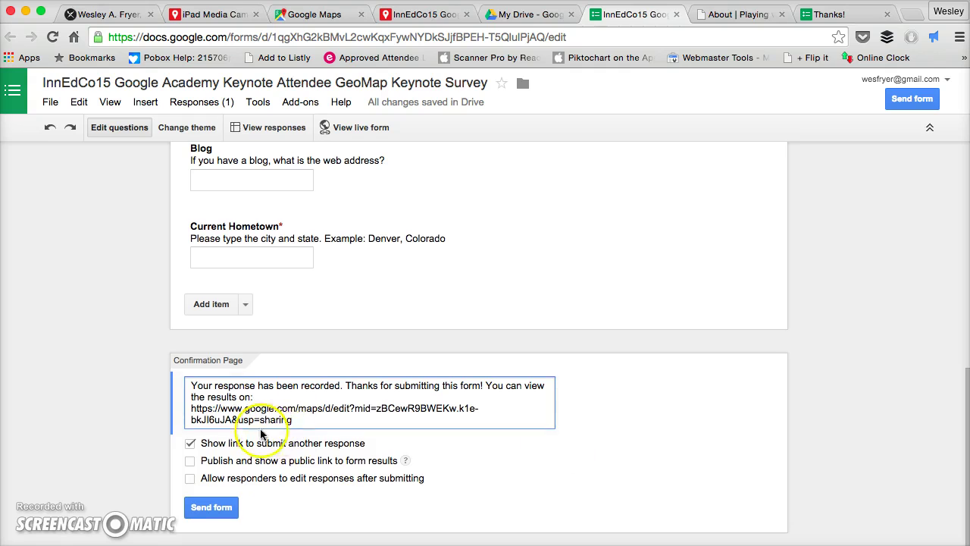
Save the form changes through the Send form dialog.
click(222, 510)
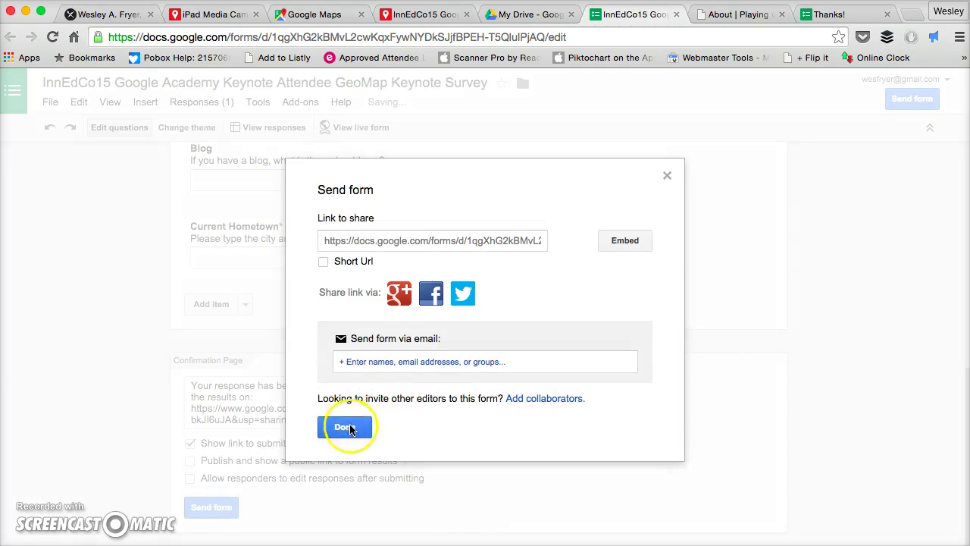
click(349, 426)
click(107, 2)
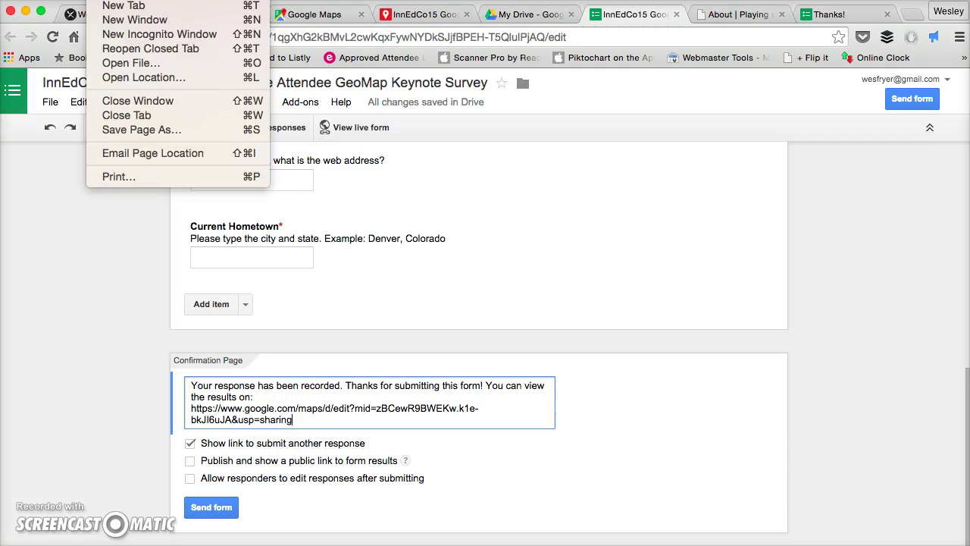
Load the shared map link in a new incognito window to check it opens without sign-in.
click(110, 38)
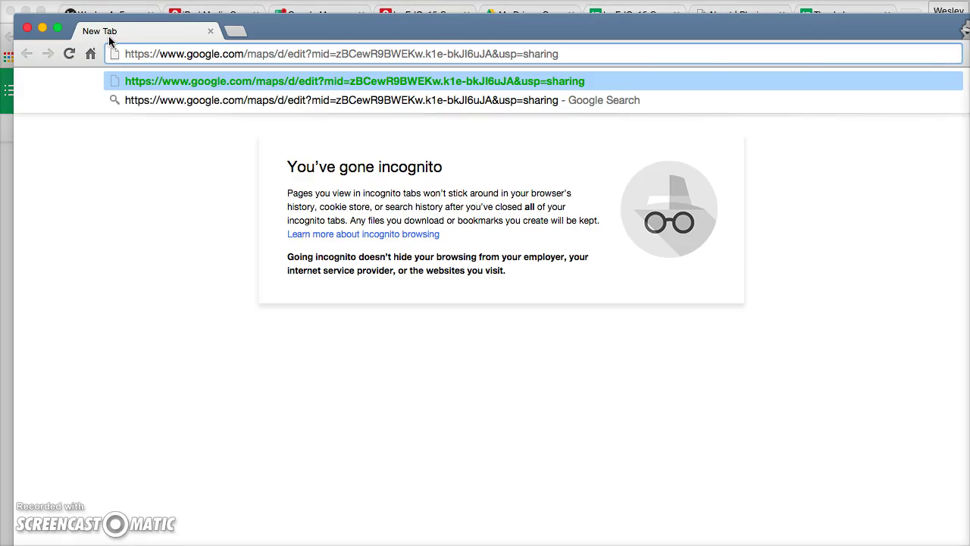
key(Return)
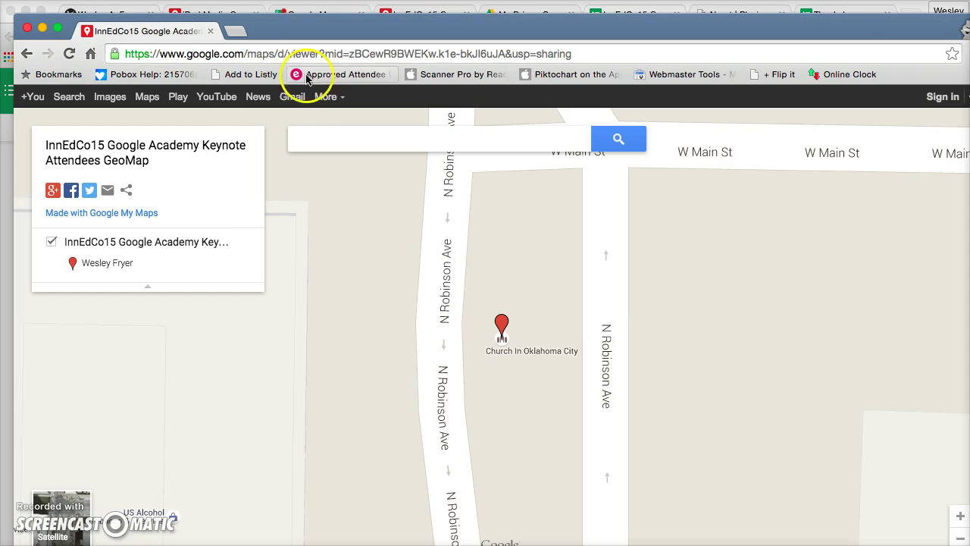
Zoom out from the Oklahoma City pin to Oklahoma and neighbouring states, then close the incognito window.
click(960, 538)
click(960, 537)
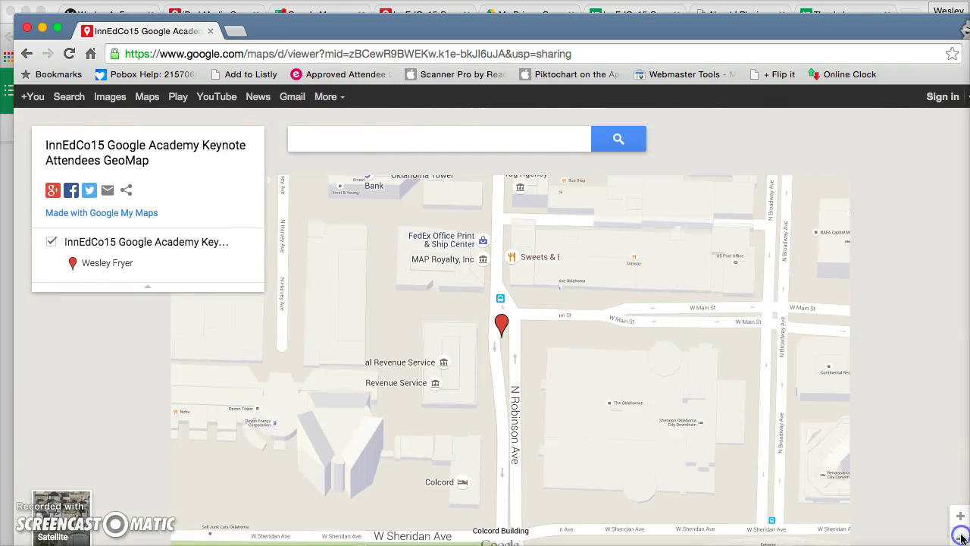
click(960, 537)
click(961, 538)
click(961, 538)
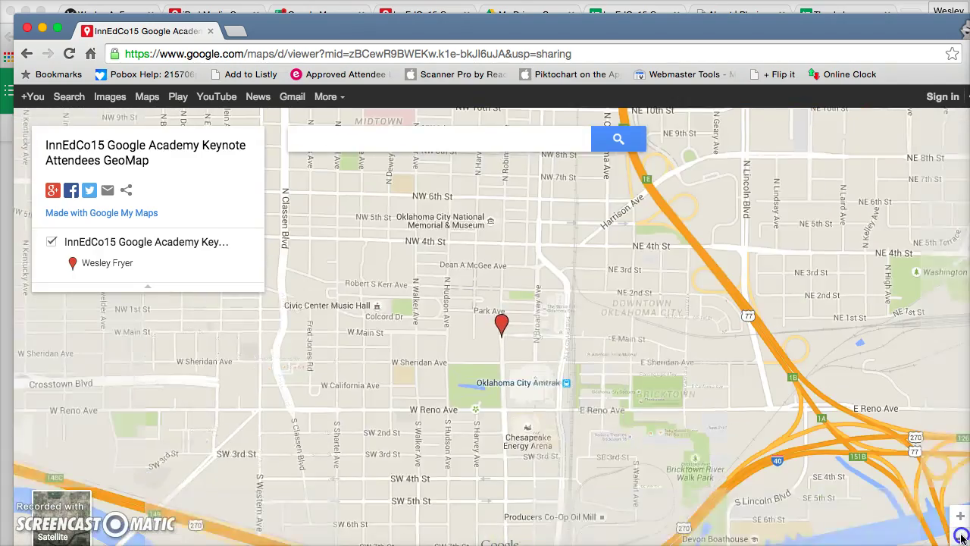
click(961, 537)
click(961, 538)
click(960, 537)
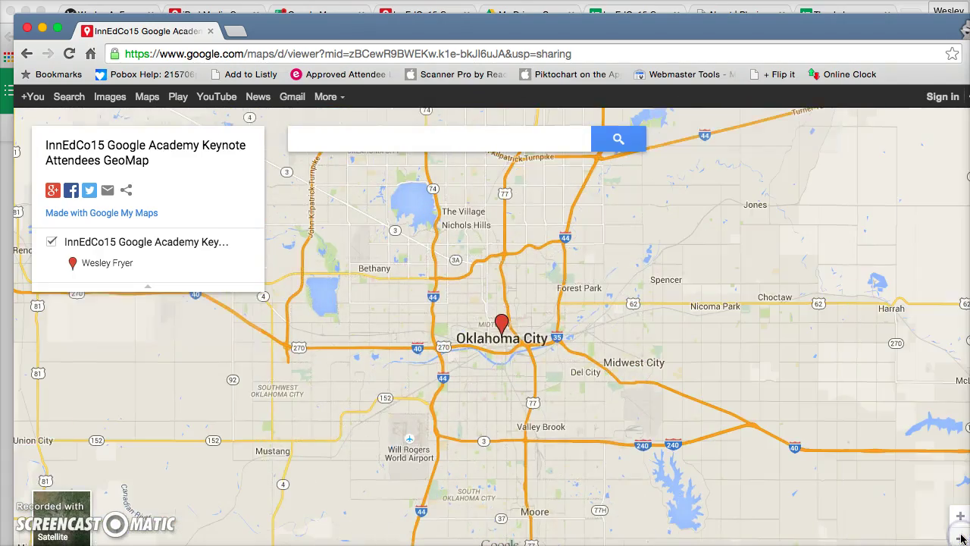
click(961, 538)
click(960, 537)
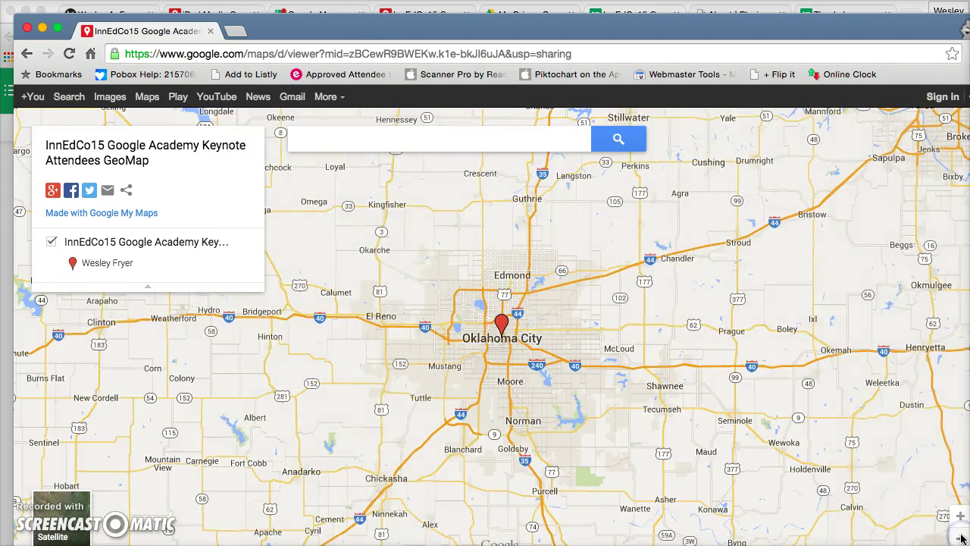
click(960, 538)
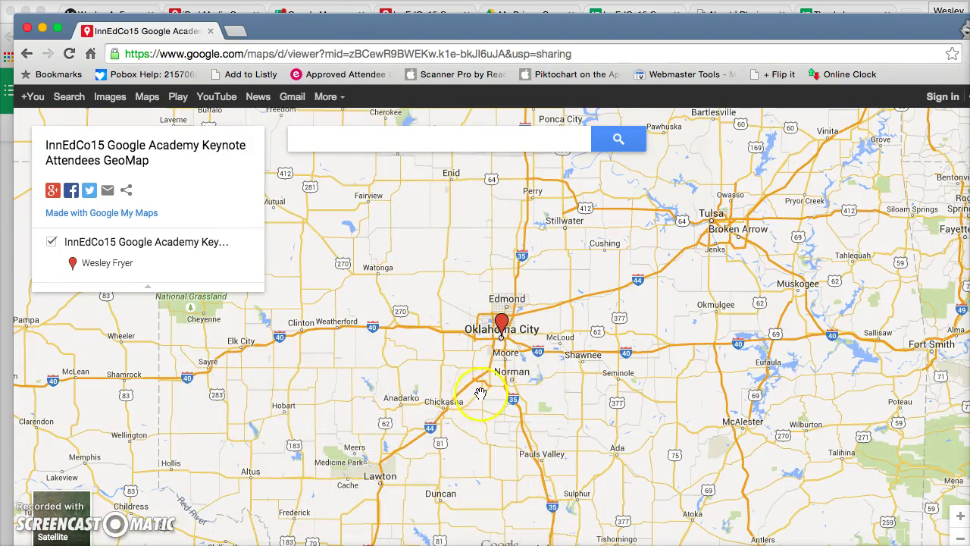
click(961, 537)
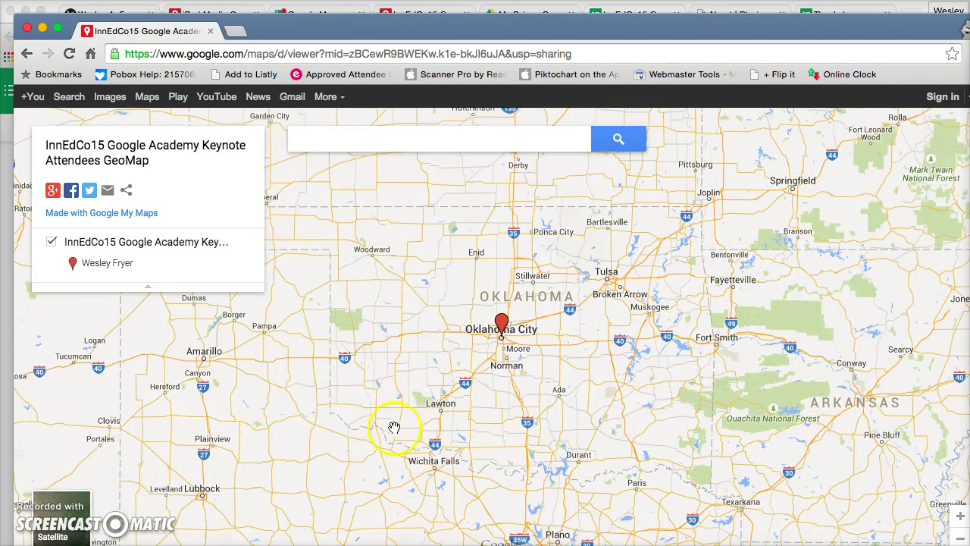
click(210, 32)
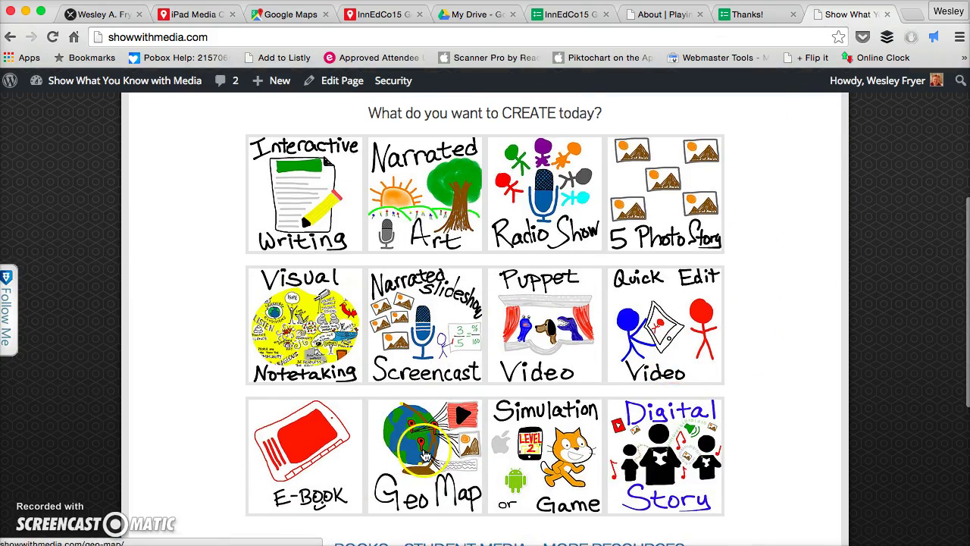
Browse the Geo Map page on showwithmedia.com, then switch to the About and presenter bio tabs.
click(425, 452)
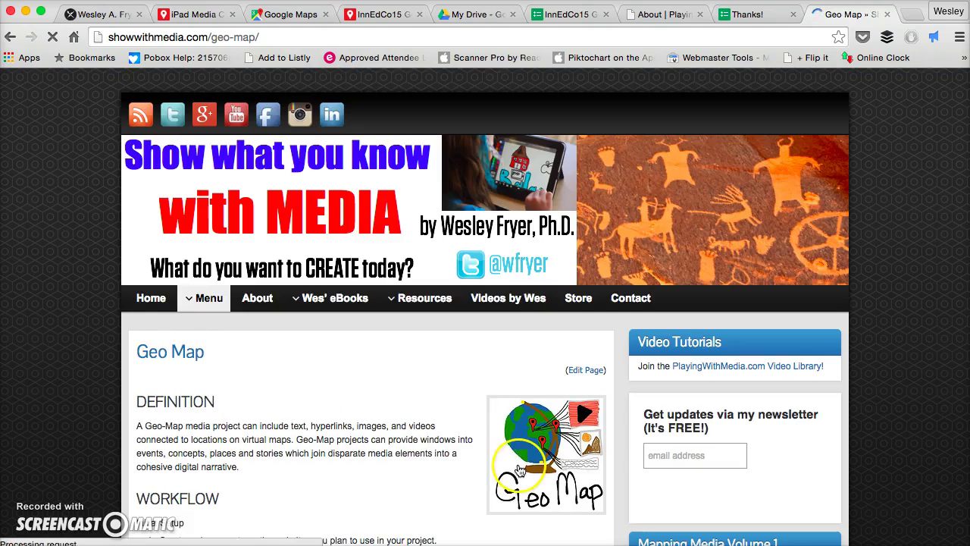
scroll(434, 442, down, 3)
scroll(436, 442, down, 8)
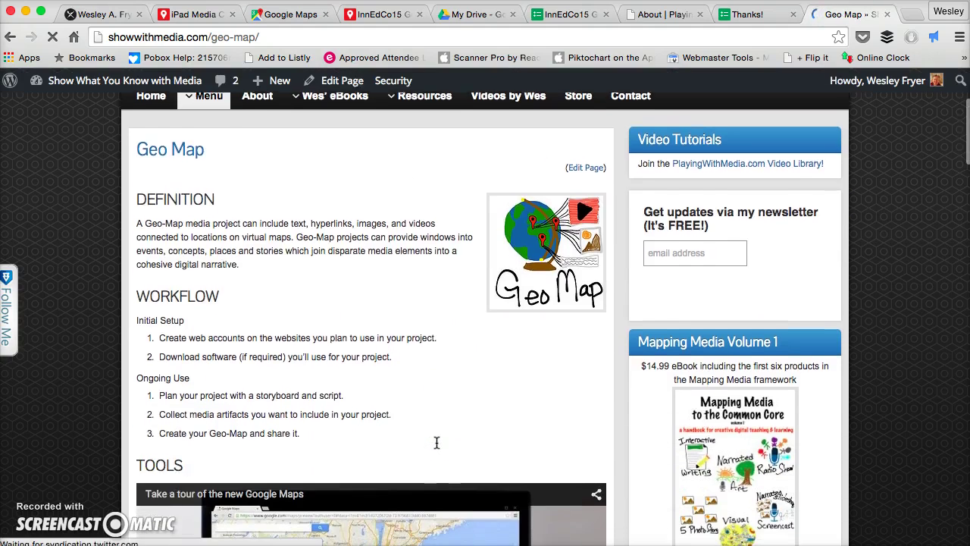
scroll(437, 442, down, 2)
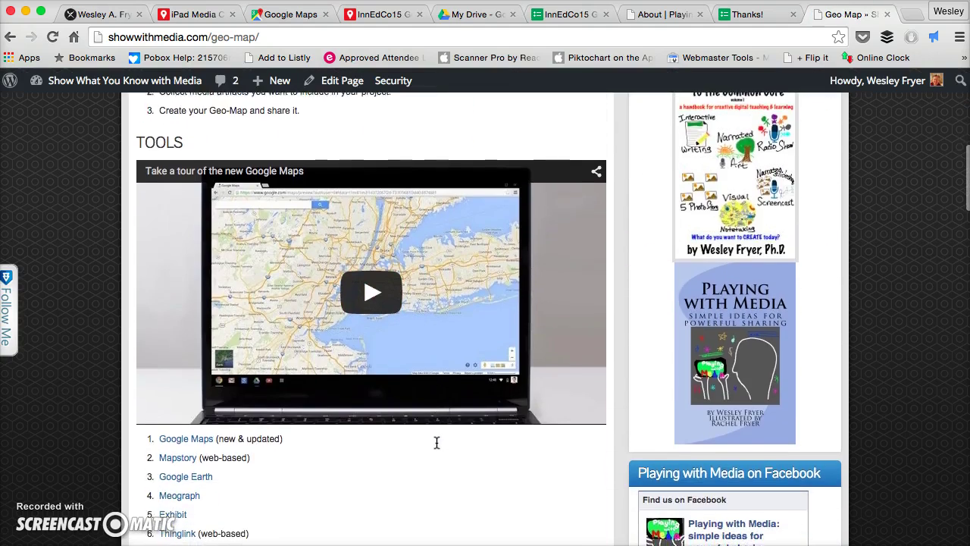
key(Home)
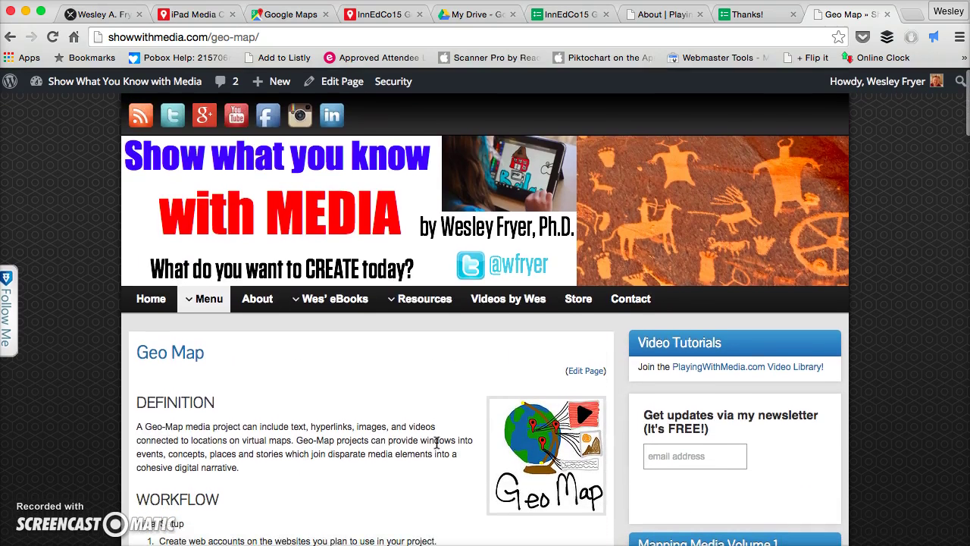
click(657, 16)
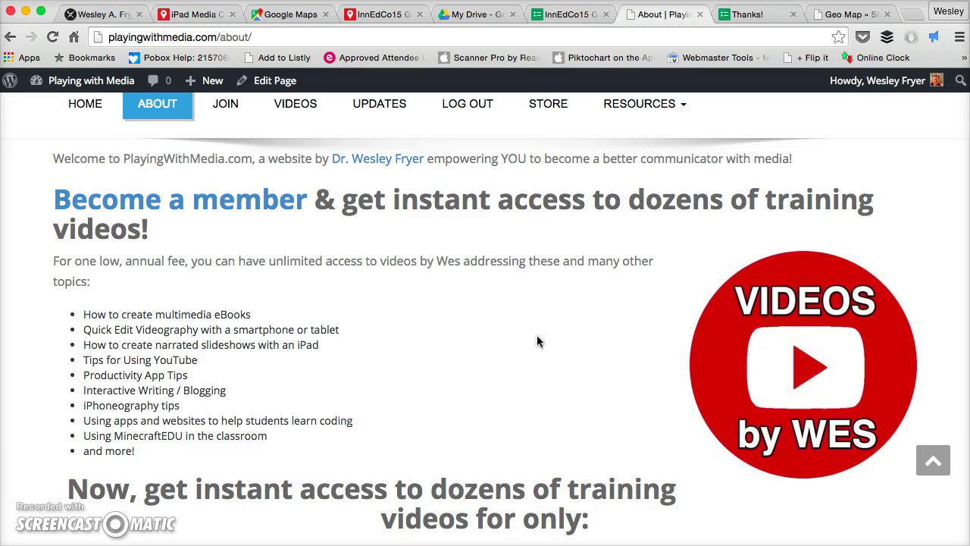
click(108, 15)
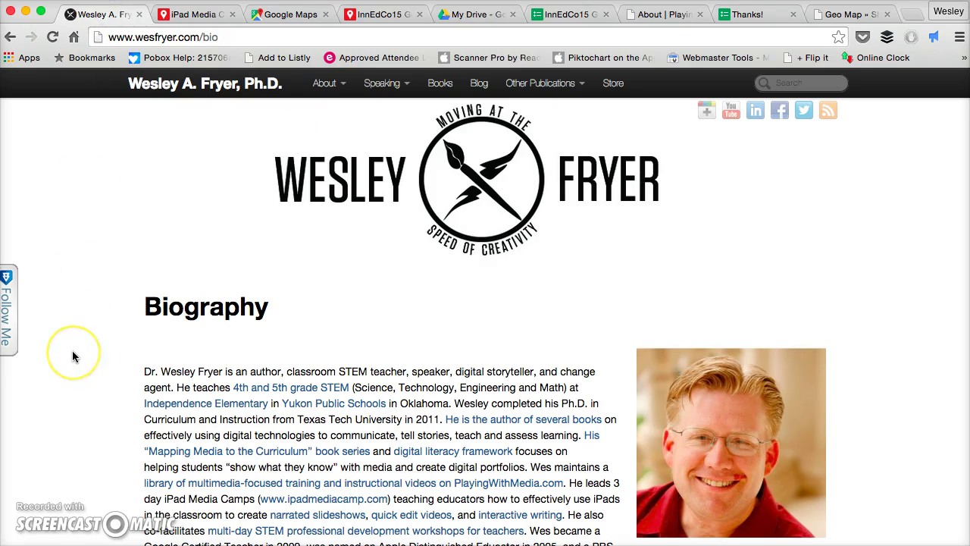